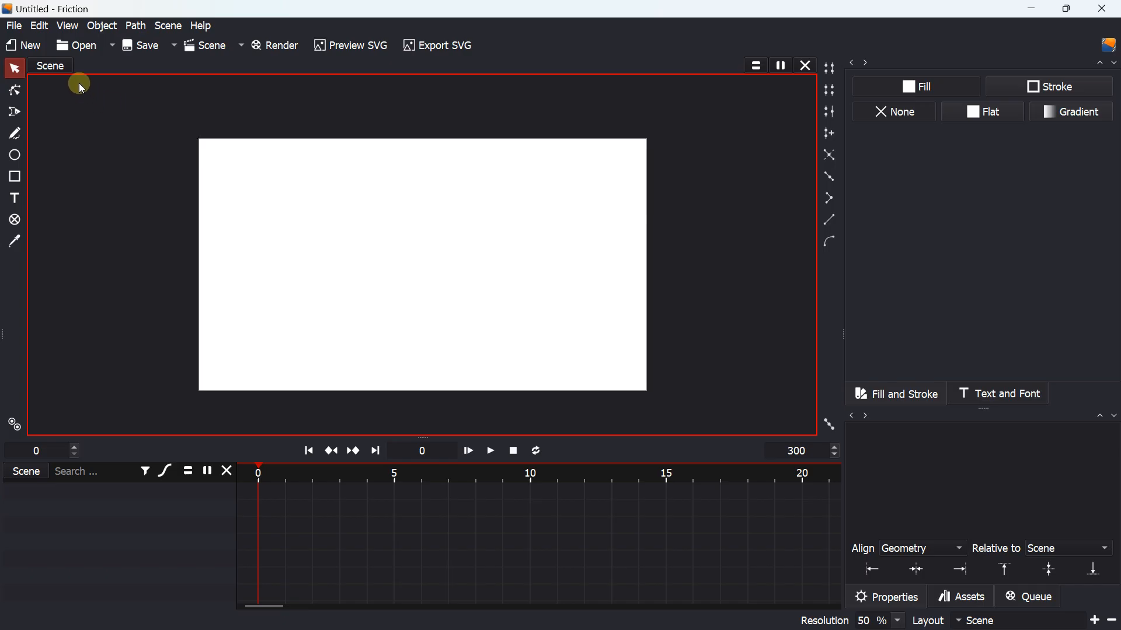
{"action": "left_click", "coordinate": [18, 24]}
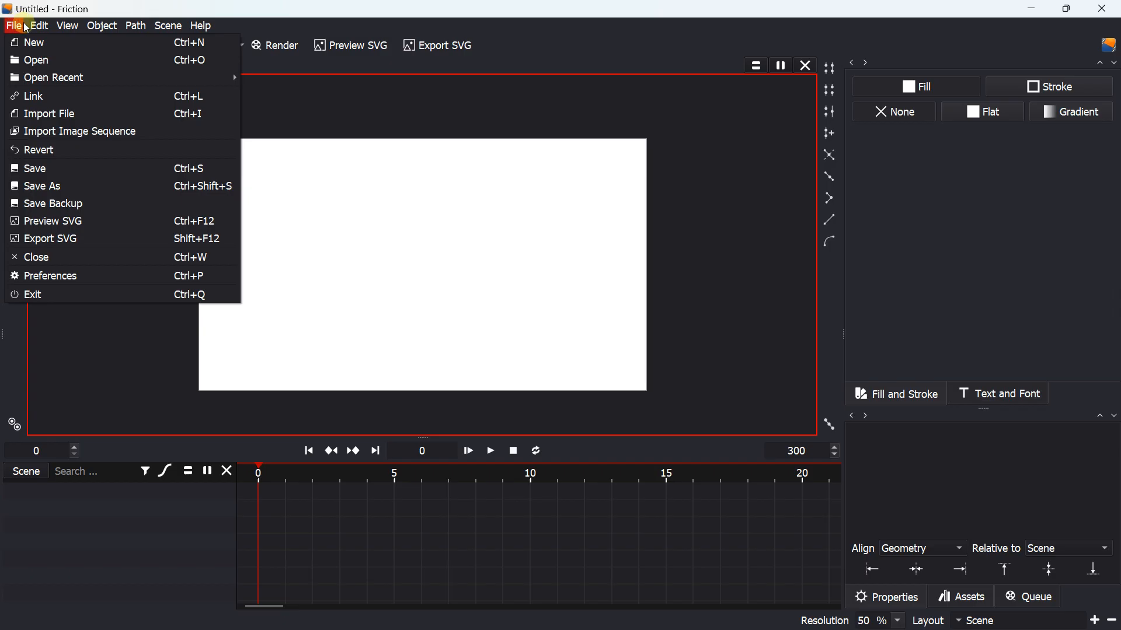
{"action": "mouse_move", "coordinate": [38, 27]}
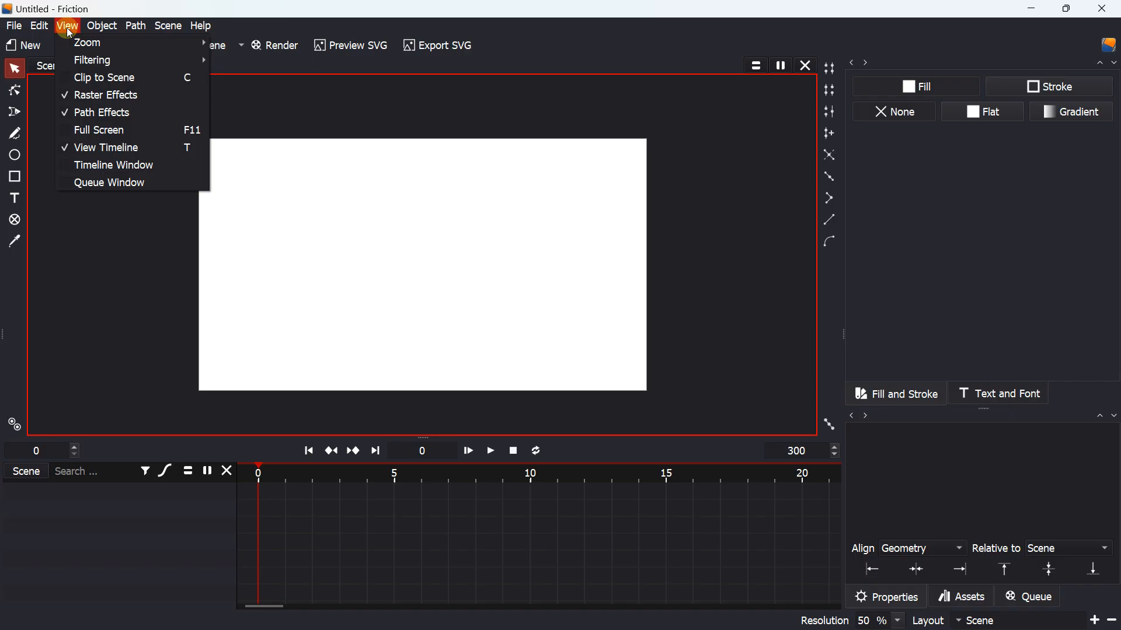
{"action": "mouse_move", "coordinate": [103, 30]}
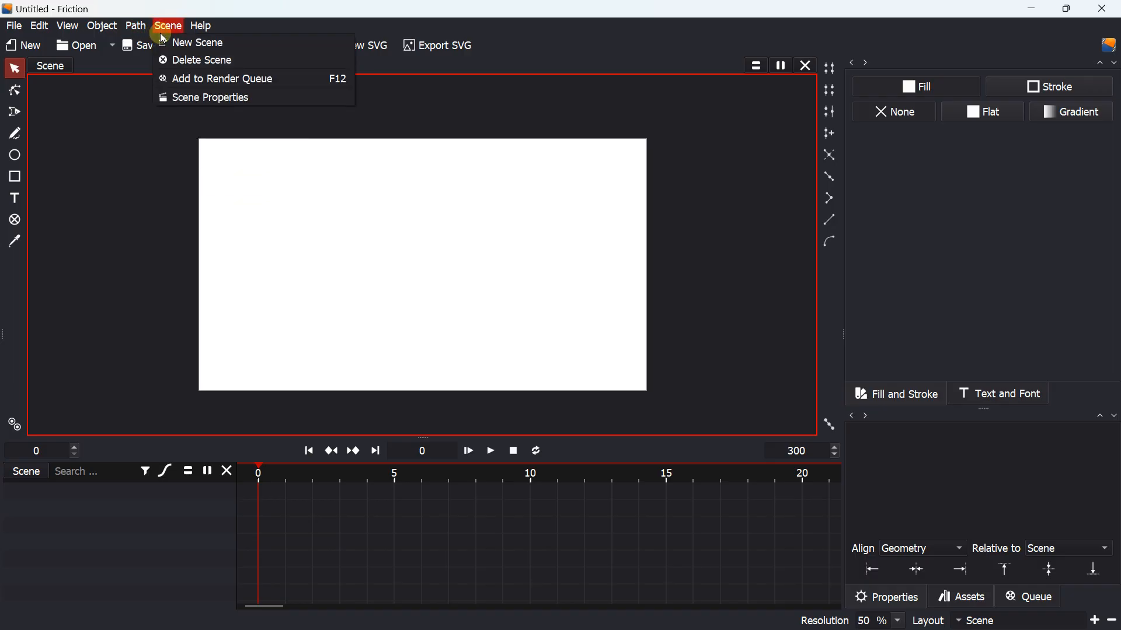
{"action": "mouse_move", "coordinate": [198, 27]}
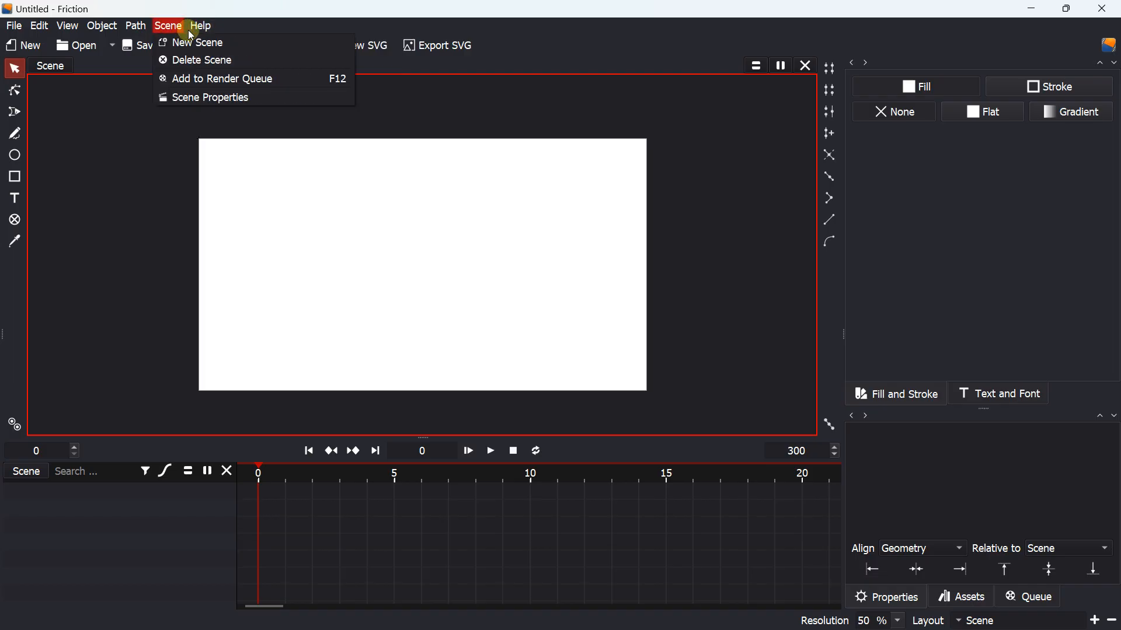
{"action": "left_click", "coordinate": [117, 143]}
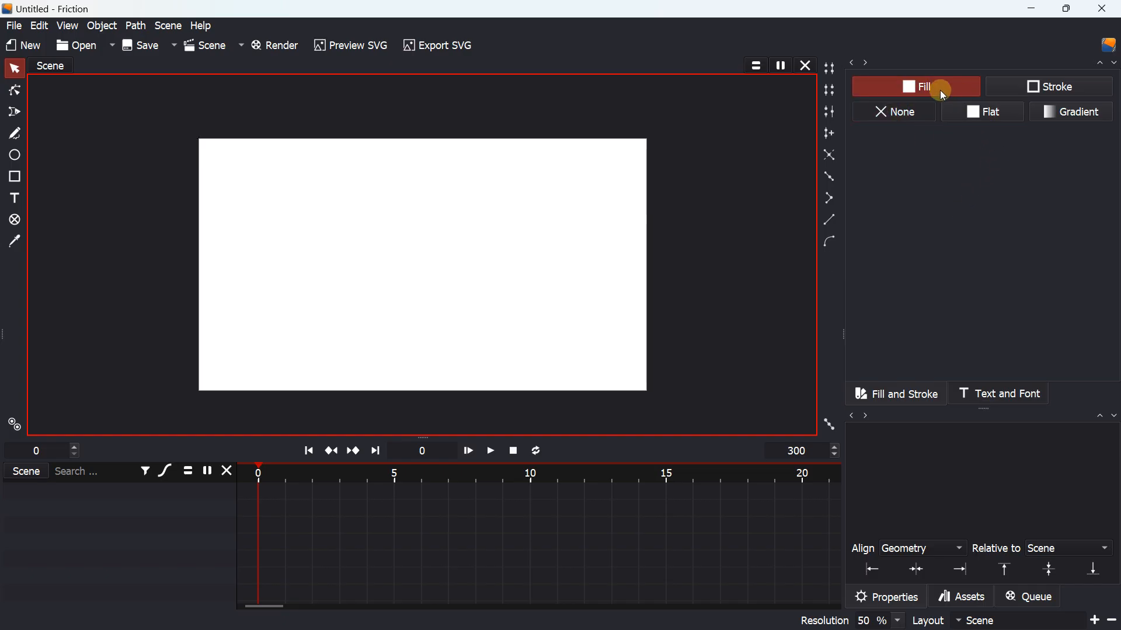
{"action": "left_click", "coordinate": [1034, 91]}
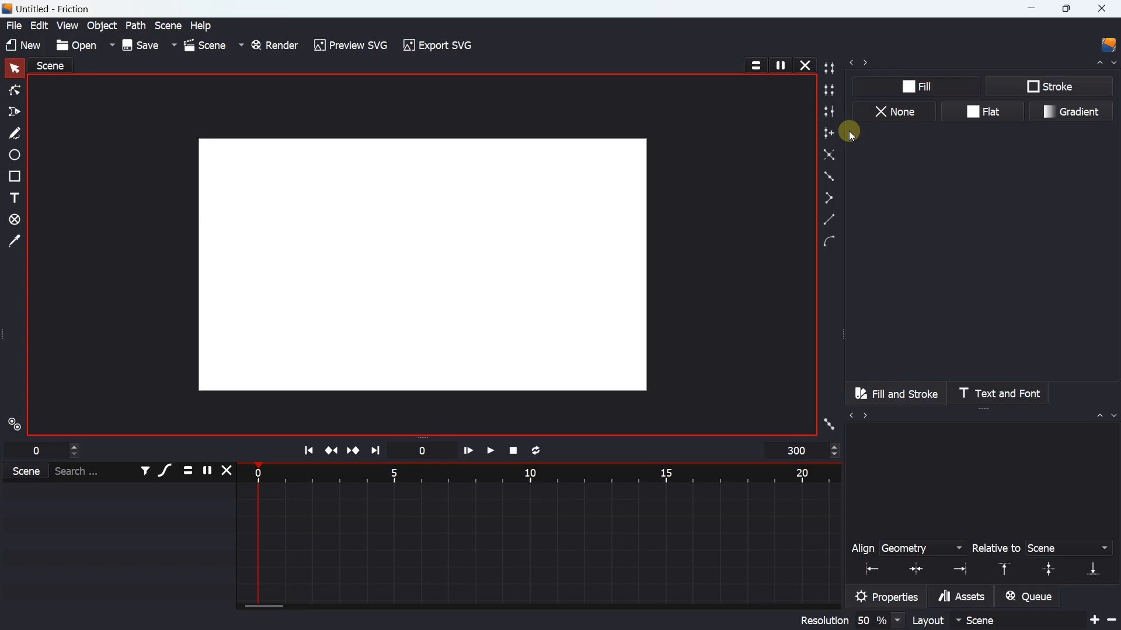
Narrow the Fill and Stroke and Properties panels to widen the canvas, and make the Fill and Stroke panel slightly taller.
{"action": "left_click_drag", "start_coordinate": [842, 335], "coordinate": [872, 340]}
{"action": "mouse_move", "coordinate": [993, 410]}
{"action": "left_mouse_down"}
{"action": "mouse_move", "coordinate": [997, 449]}
{"action": "mouse_move", "coordinate": [996, 416]}
{"action": "left_mouse_up"}
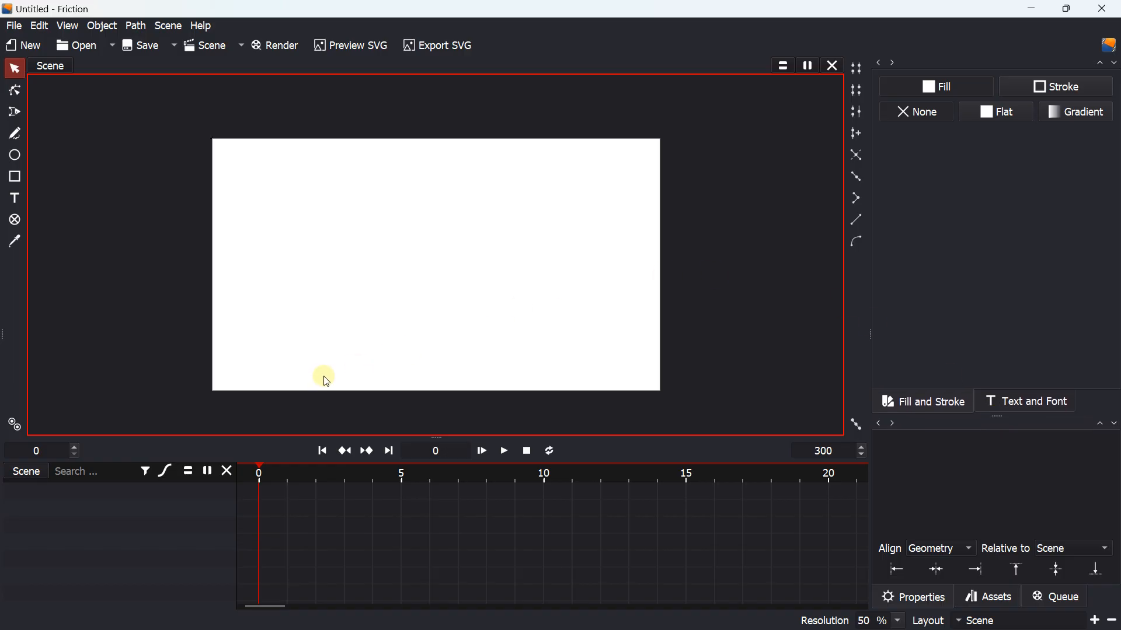
{"action": "left_click", "coordinate": [165, 26]}
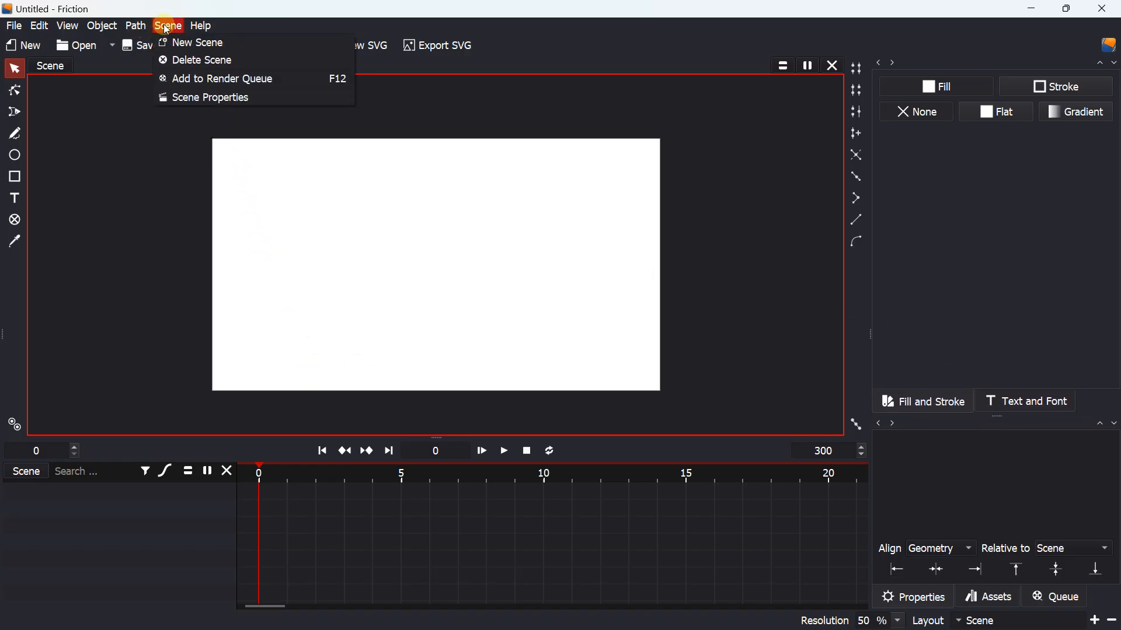
{"action": "mouse_move", "coordinate": [49, 29]}
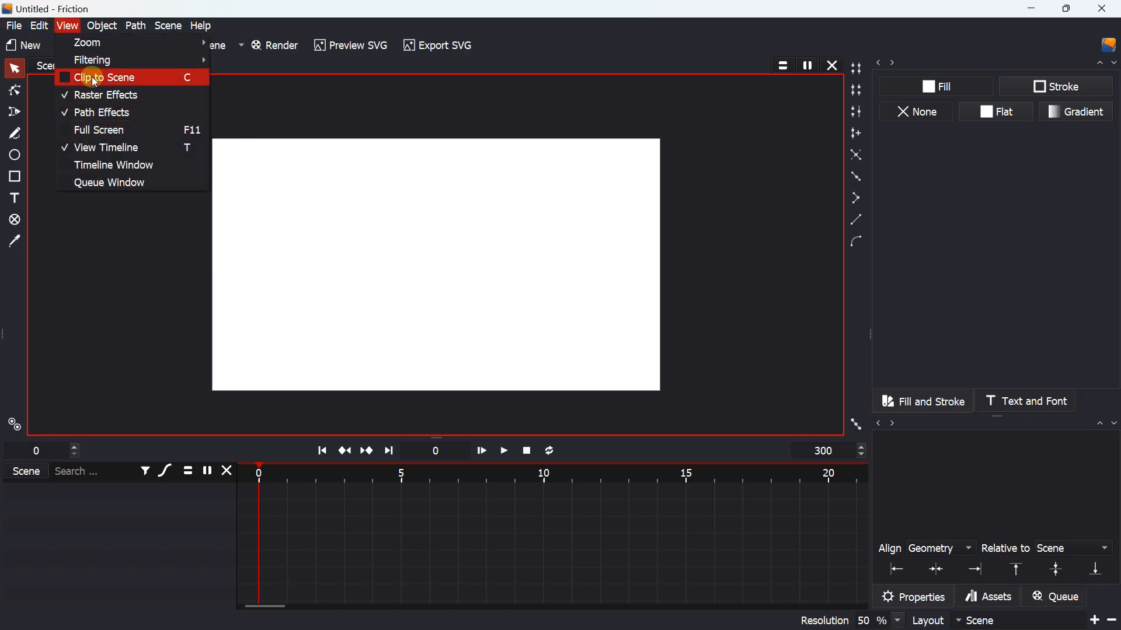
{"action": "mouse_move", "coordinate": [133, 28]}
{"action": "left_click", "coordinate": [100, 152]}
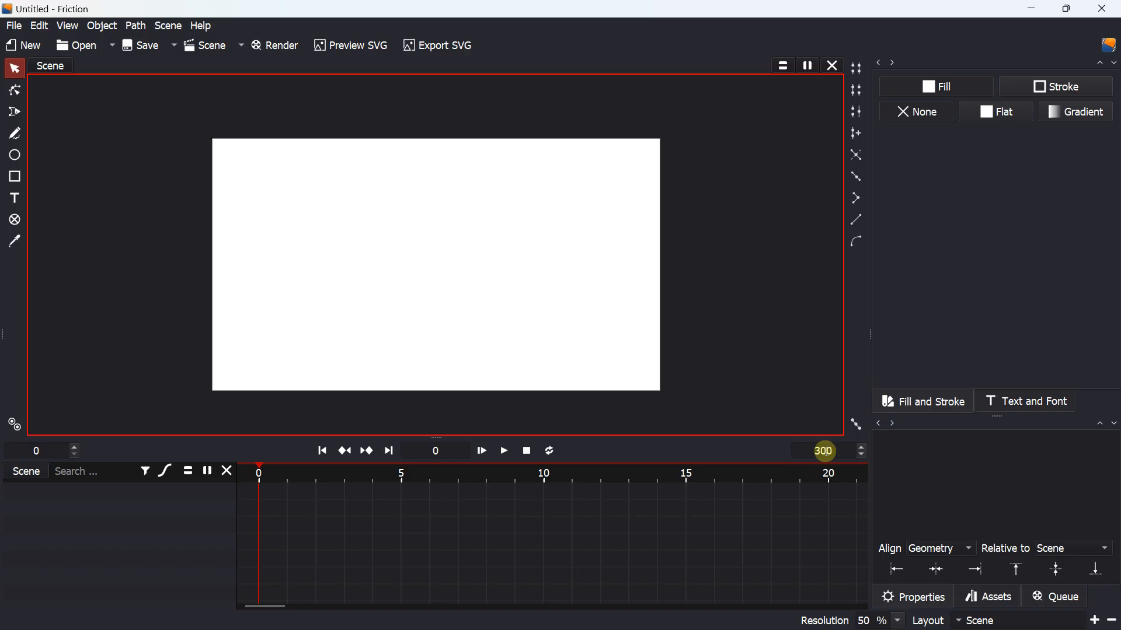
Set the scene's duration to end at frame 120 in the scene properties.
{"action": "left_click", "coordinate": [210, 51]}
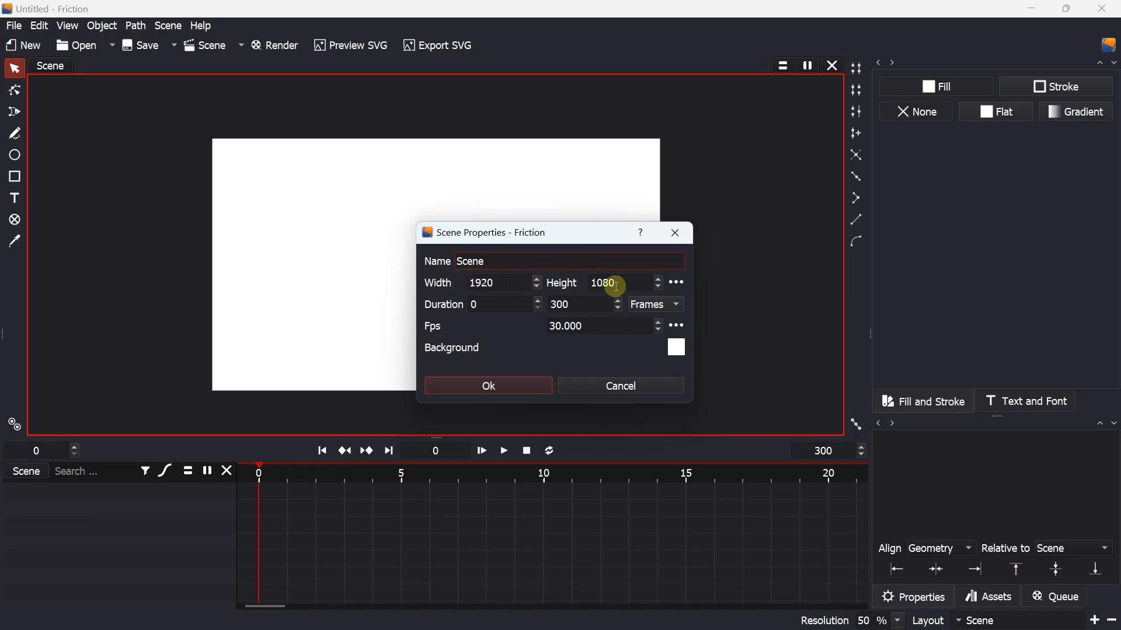
{"action": "left_click", "coordinate": [618, 308]}
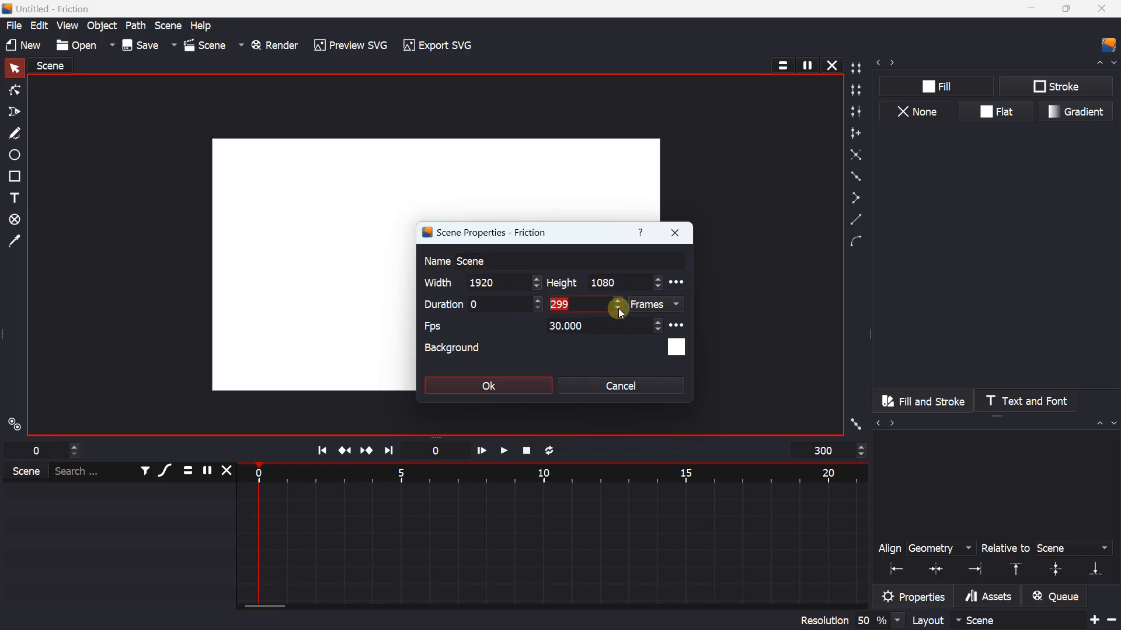
{"action": "left_click", "coordinate": [596, 304]}
{"action": "left_click_drag", "start_coordinate": [594, 333], "coordinate": [538, 333]}
{"action": "left_click", "coordinate": [545, 307]}
{"action": "type", "text": "120"}
{"action": "left_click_drag", "start_coordinate": [578, 306], "coordinate": [534, 306]}
{"action": "left_click", "coordinate": [579, 308]}
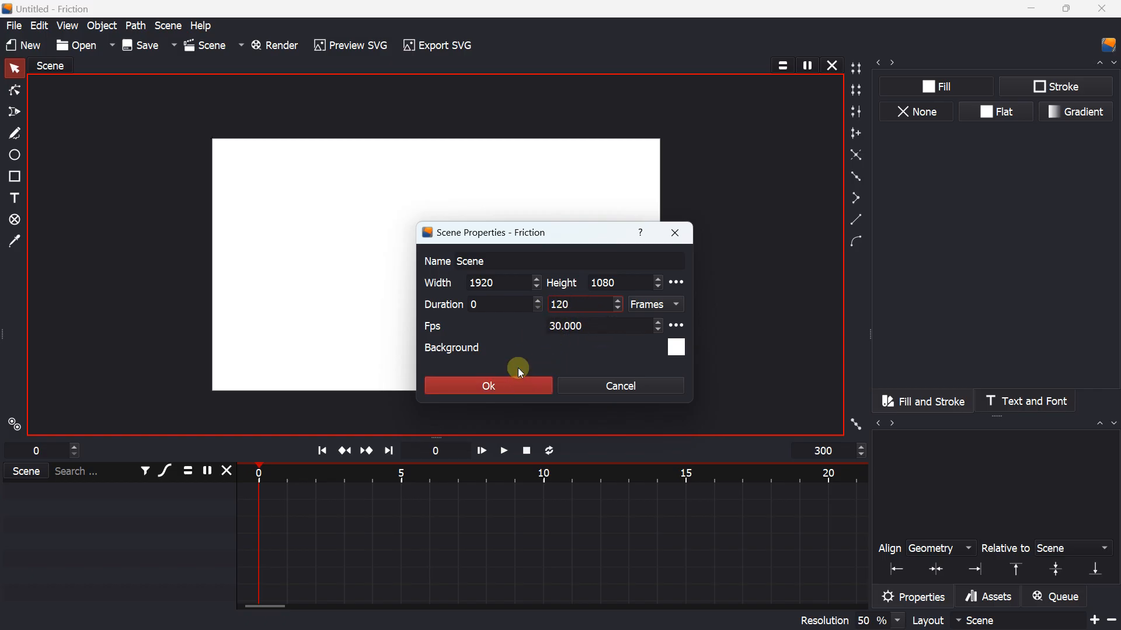
{"action": "left_click", "coordinate": [500, 384]}
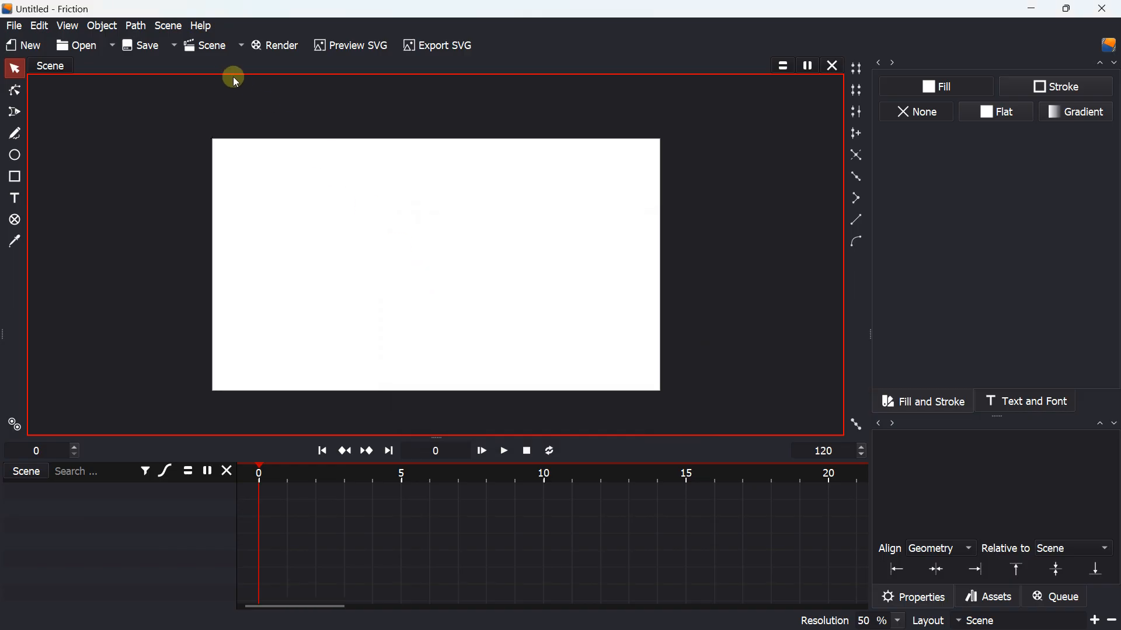
Review the scene properties for size, duration and frame rate without changing them.
{"action": "left_click", "coordinate": [114, 30]}
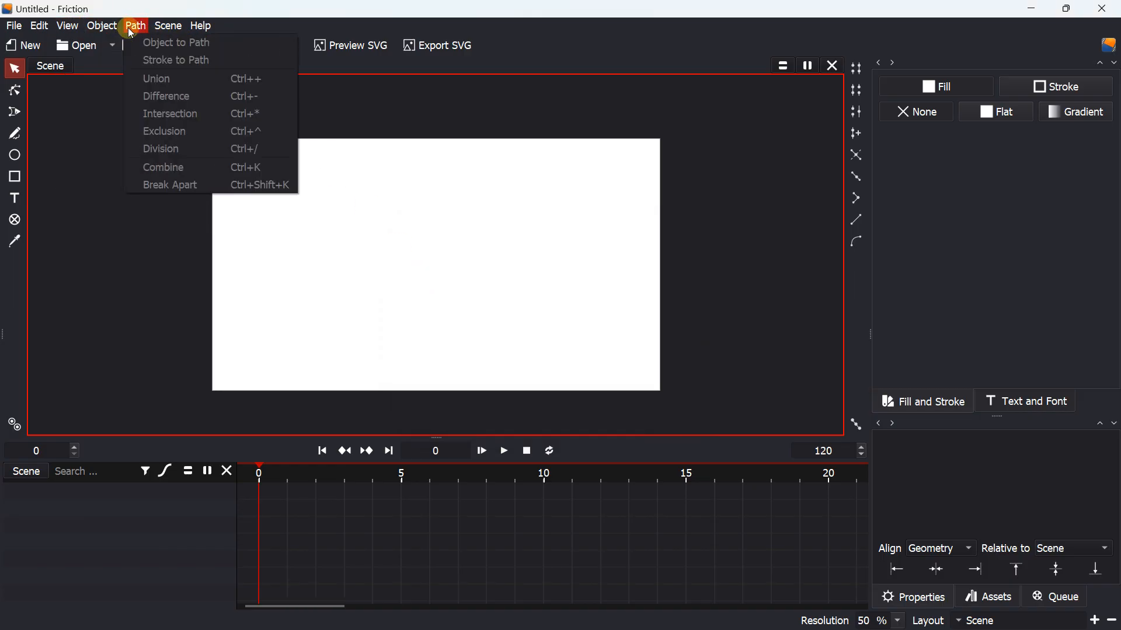
{"action": "mouse_move", "coordinate": [168, 26]}
{"action": "left_click", "coordinate": [166, 95]}
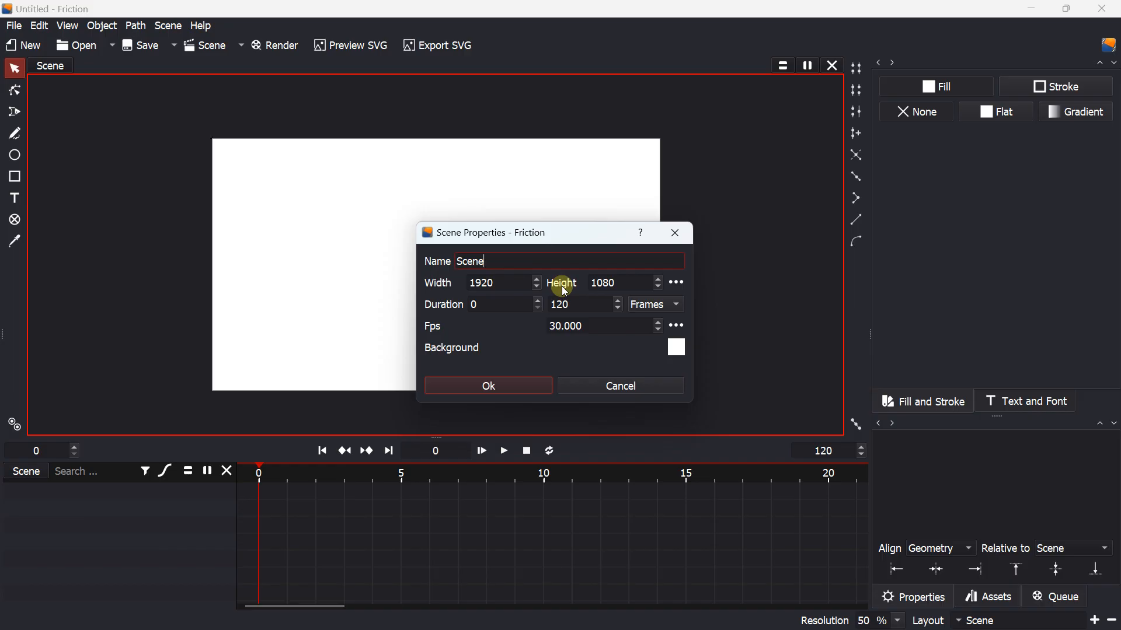
{"action": "left_click", "coordinate": [685, 236]}
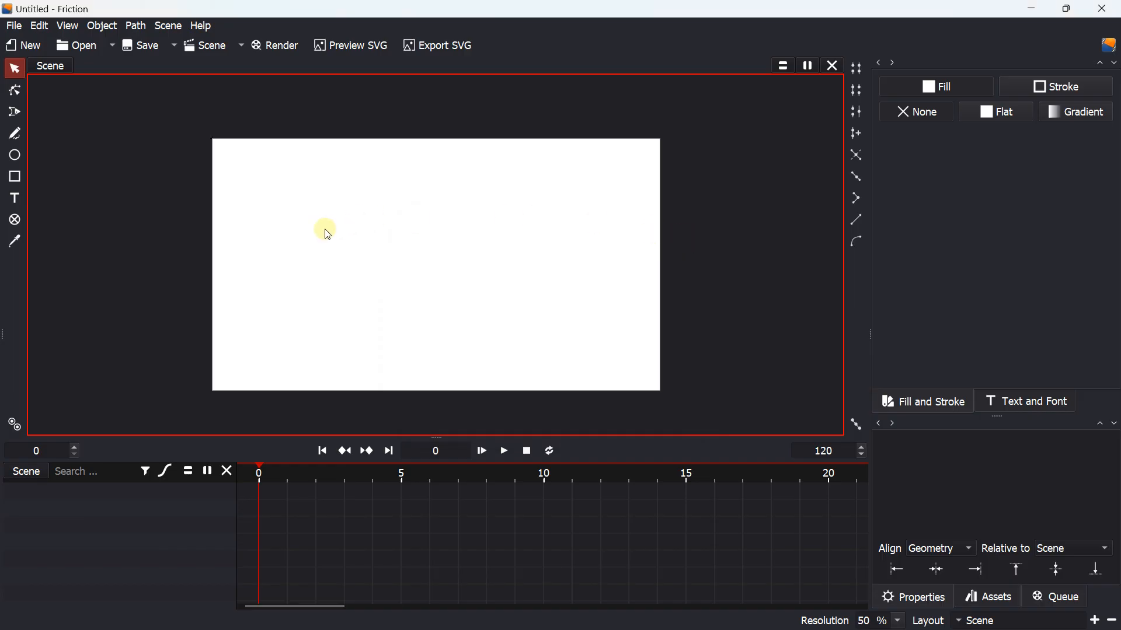
Draw a rectangle in the upper-left part of the white scene and return to object selection.
{"action": "scroll", "coordinate": [327, 228], "scroll_direction": "up", "scroll_amount": 1}
{"action": "mouse_move", "coordinate": [334, 227]}
{"action": "left_mouse_down"}
{"action": "mouse_move", "coordinate": [265, 229]}
{"action": "mouse_move", "coordinate": [295, 212]}
{"action": "left_mouse_up"}
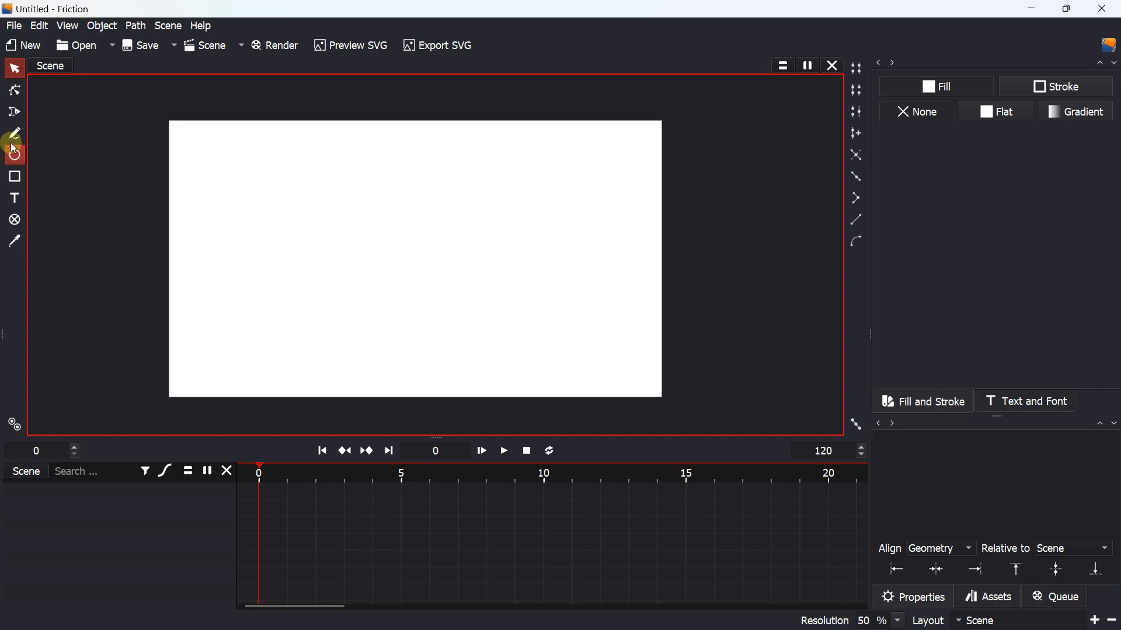
{"action": "left_click", "coordinate": [15, 177]}
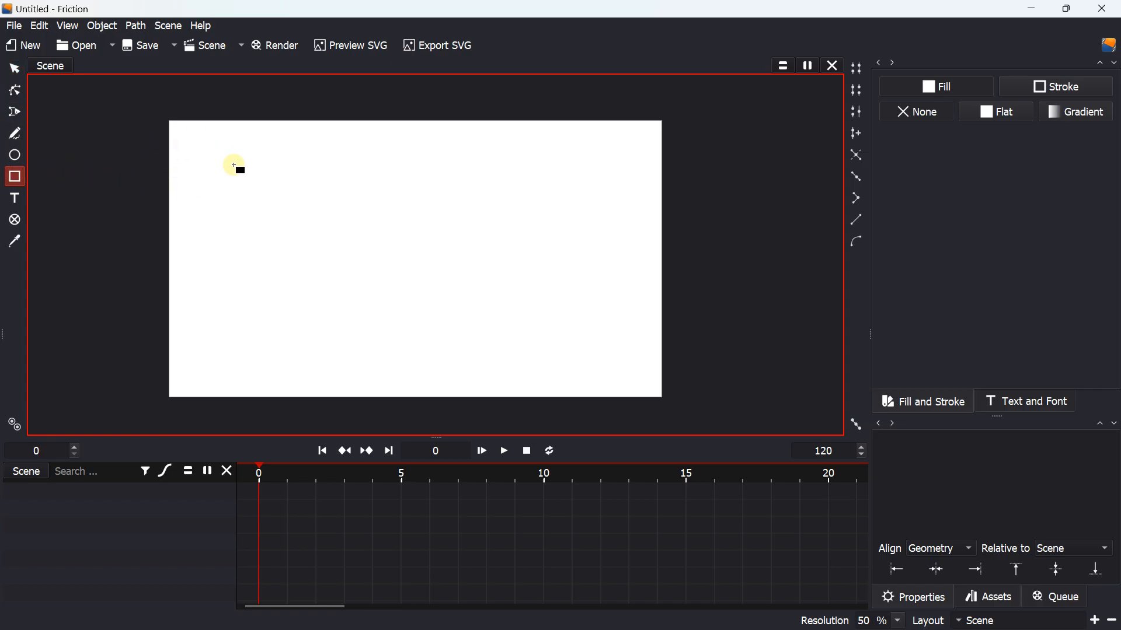
{"action": "scroll", "coordinate": [232, 158], "scroll_direction": "down", "scroll_amount": 1}
{"action": "left_click_drag", "start_coordinate": [223, 157], "coordinate": [389, 246]}
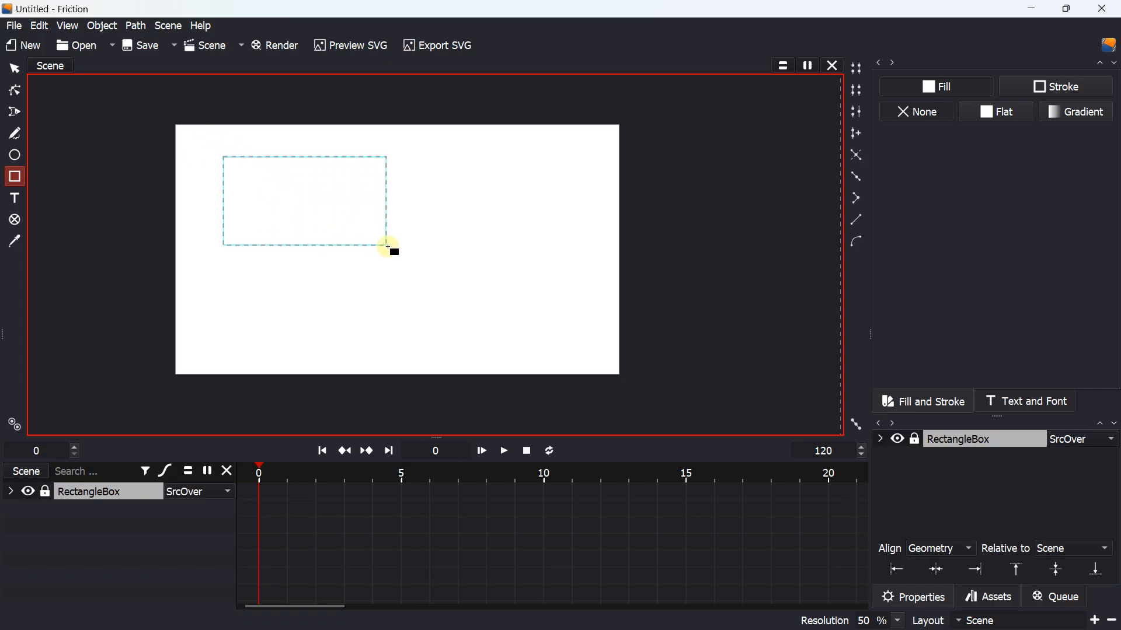
{"action": "left_click", "coordinate": [15, 68]}
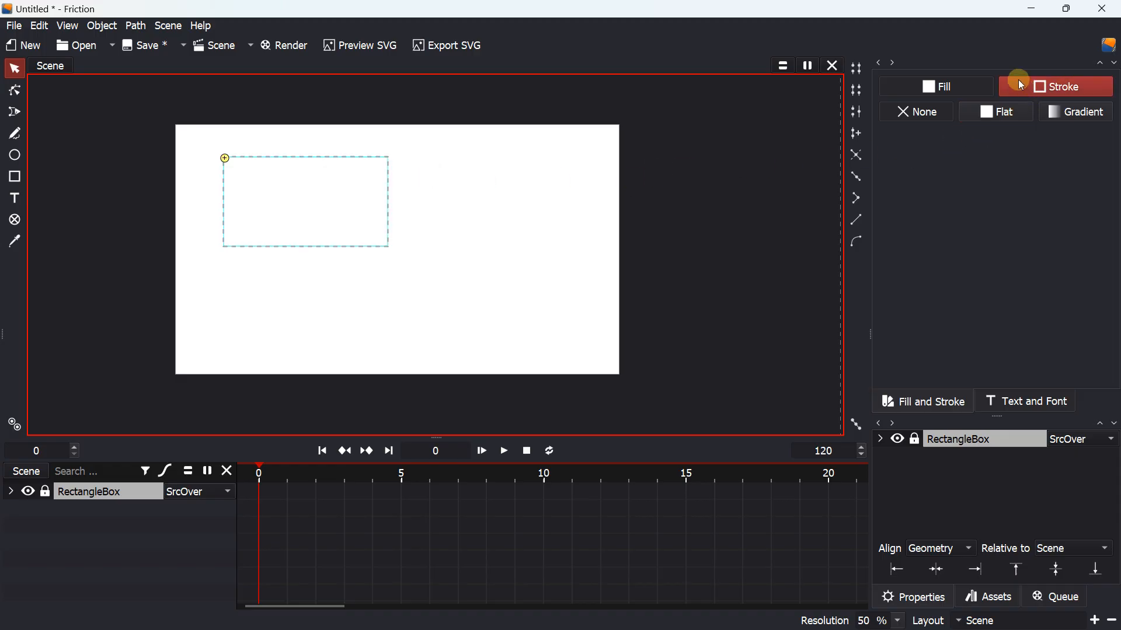
Remove the rectangle's stroke.
{"action": "mouse_move", "coordinate": [707, 189]}
{"action": "left_mouse_down"}
{"action": "mouse_move", "coordinate": [695, 211]}
{"action": "mouse_move", "coordinate": [735, 190]}
{"action": "left_mouse_up"}
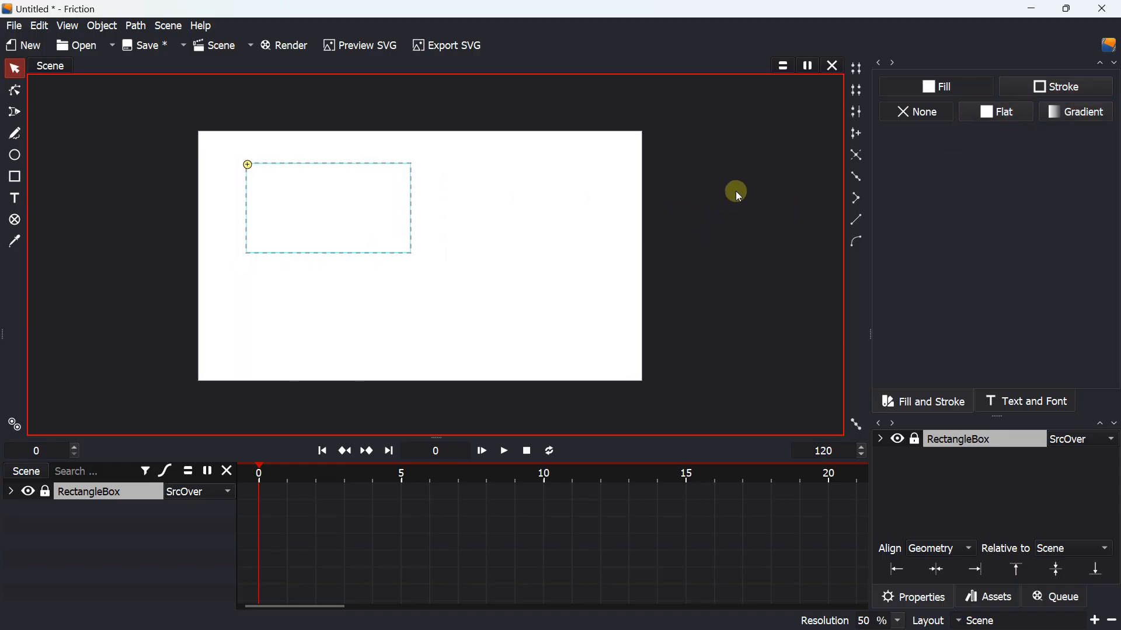
{"action": "left_click", "coordinate": [1025, 94]}
{"action": "left_click", "coordinate": [941, 107]}
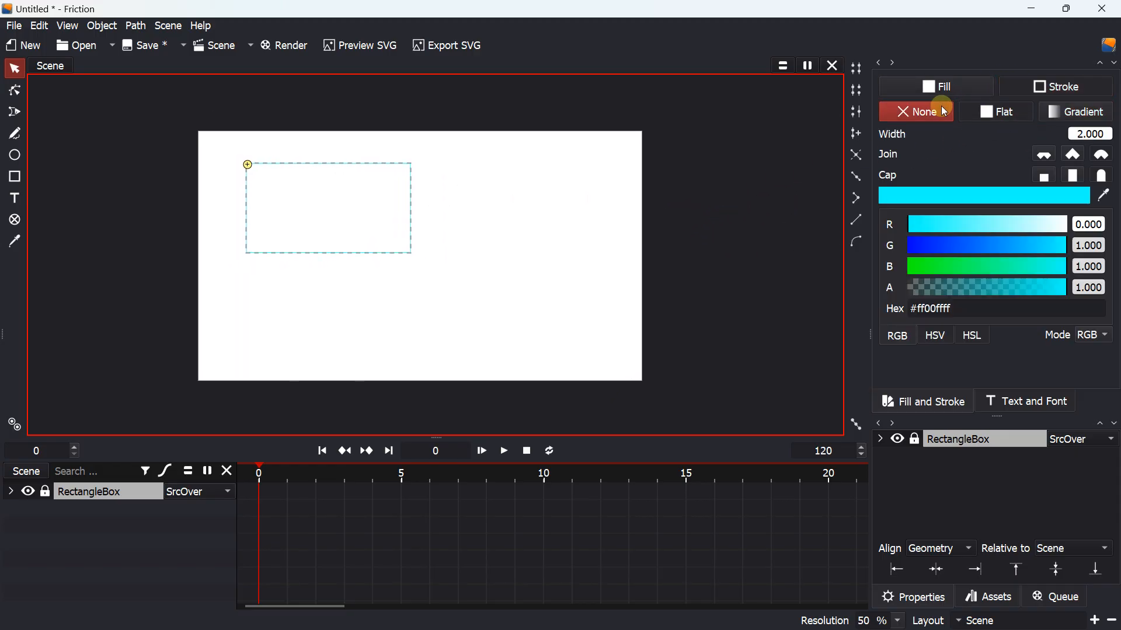
Give the rectangle a flat red fill, #ffff0000.
{"action": "left_click", "coordinate": [936, 86]}
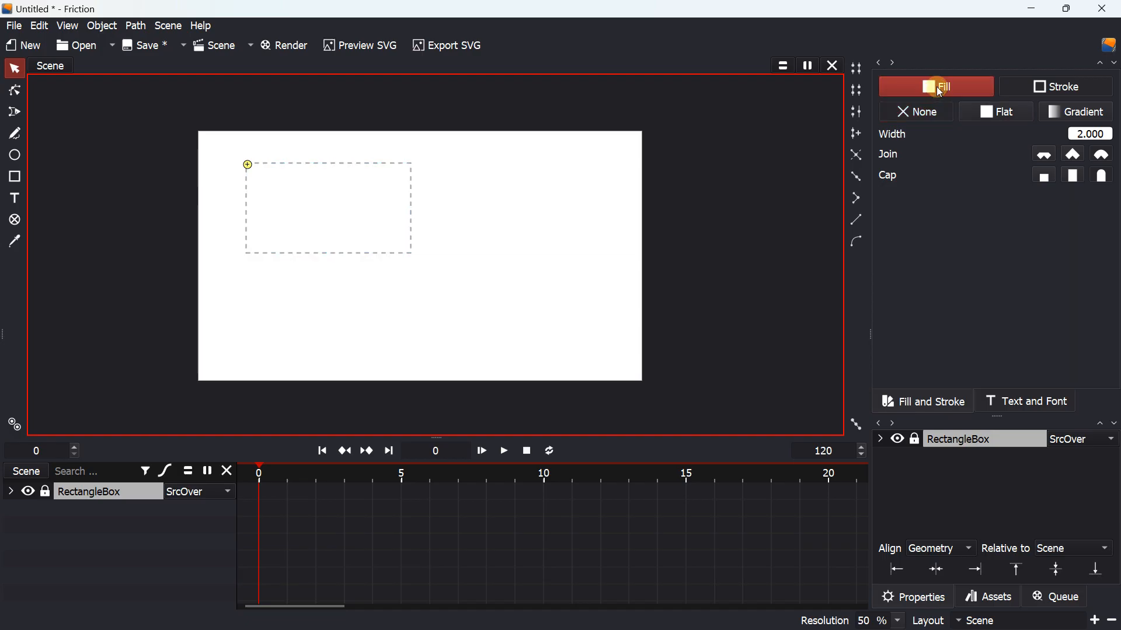
{"action": "left_click", "coordinate": [998, 111]}
{"action": "left_click_drag", "start_coordinate": [951, 162], "coordinate": [1077, 205]}
{"action": "left_click", "coordinate": [1032, 186]}
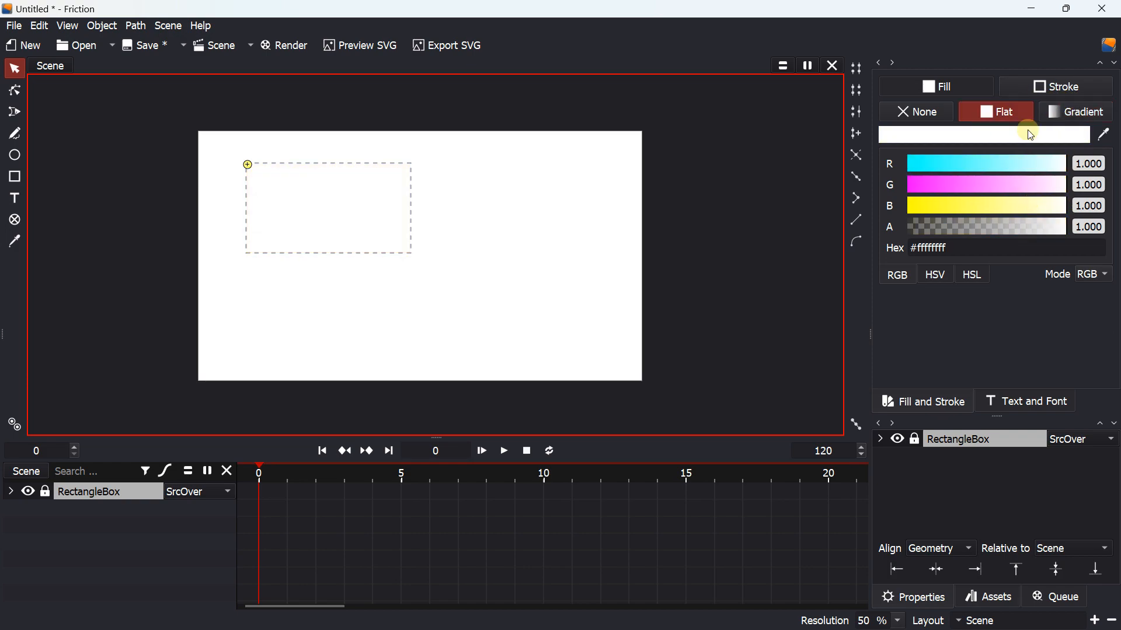
{"action": "left_click", "coordinate": [1015, 162]}
{"action": "left_click_drag", "start_coordinate": [1019, 166], "coordinate": [888, 207]}
{"action": "left_click_drag", "start_coordinate": [967, 167], "coordinate": [1071, 160]}
Centre the rectangle horizontally and vertically in the scene and set its fill to light blue, #ffb5dfff.
{"action": "mouse_move", "coordinate": [319, 219]}
{"action": "left_mouse_down"}
{"action": "mouse_move", "coordinate": [411, 229]}
{"action": "mouse_move", "coordinate": [334, 241]}
{"action": "left_mouse_up"}
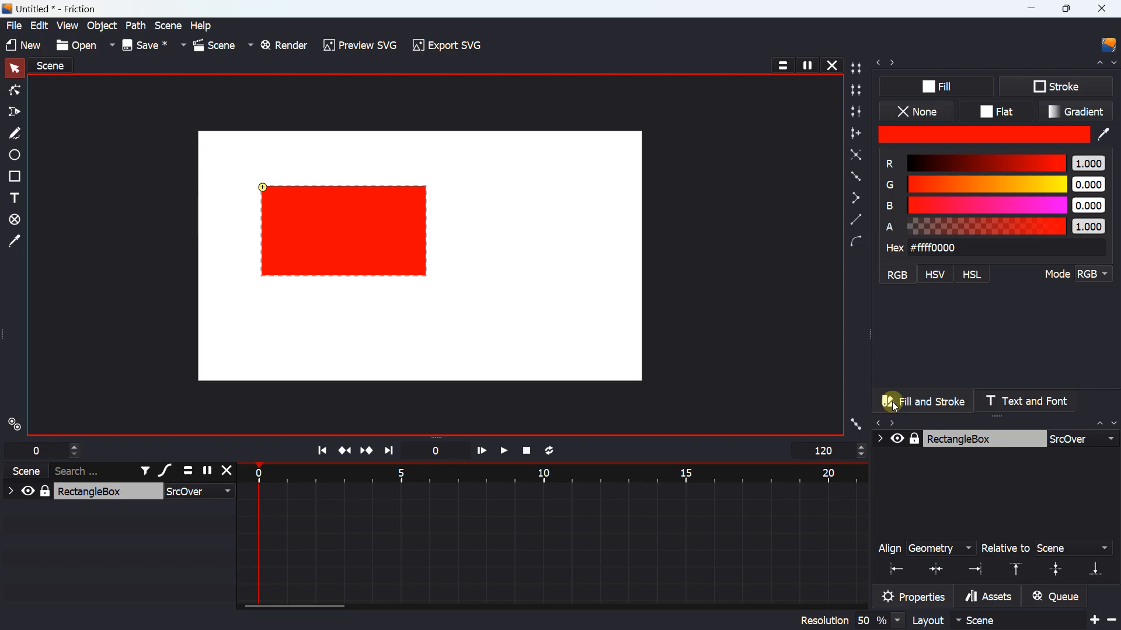
{"action": "left_click", "coordinate": [935, 571]}
{"action": "left_click", "coordinate": [1017, 567]}
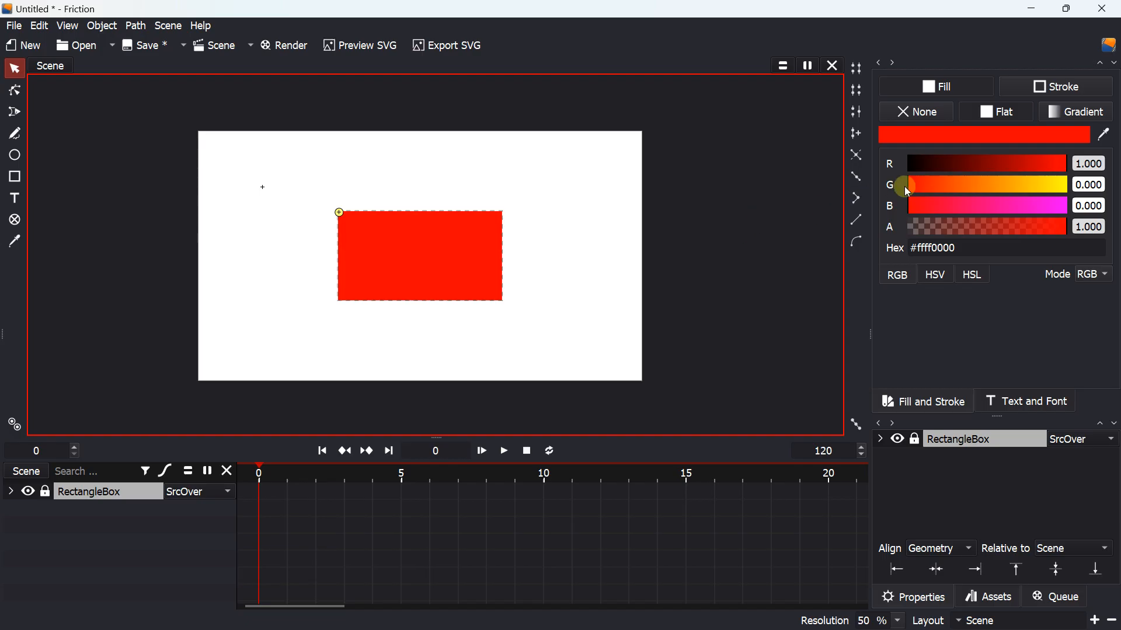
{"action": "left_click_drag", "start_coordinate": [989, 203], "coordinate": [1020, 163]}
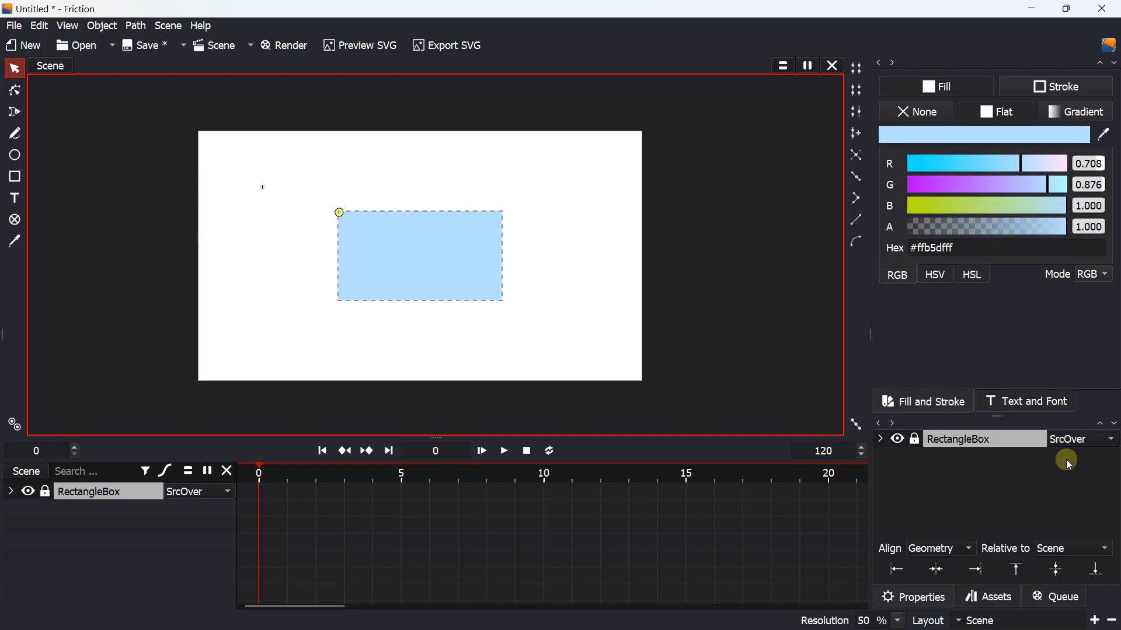
Centre the rectangle's pivot and scale the rectangle uniformly until it covers the whole scene as a sky background.
{"action": "right_click", "coordinate": [383, 235]}
{"action": "left_click", "coordinate": [413, 272]}
{"action": "key", "text": "s"}
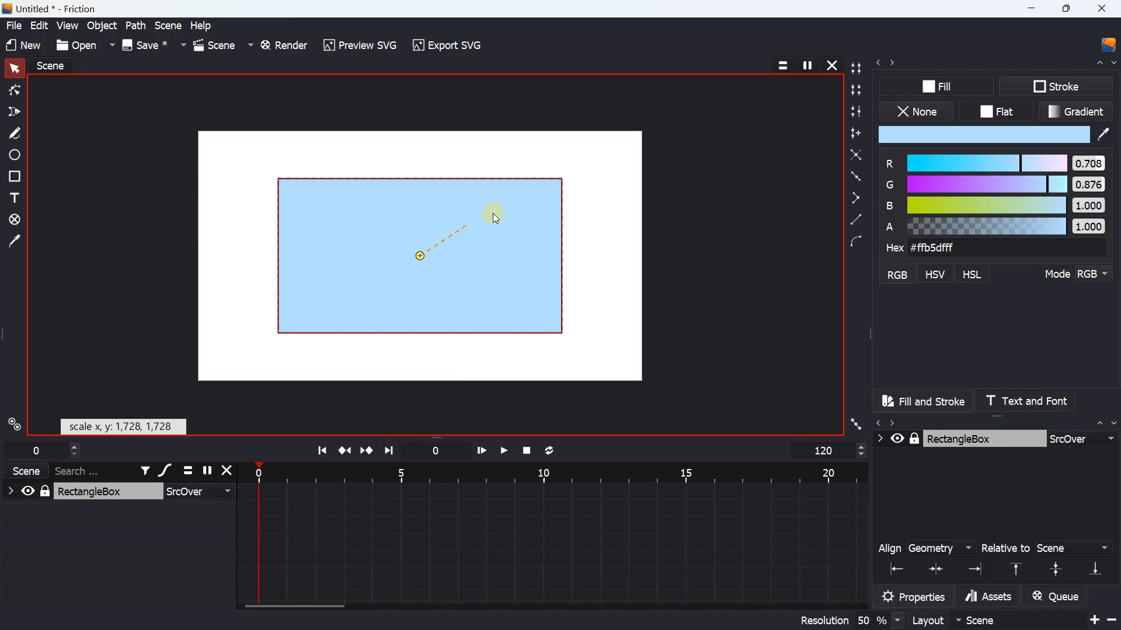
{"action": "left_click", "coordinate": [563, 190]}
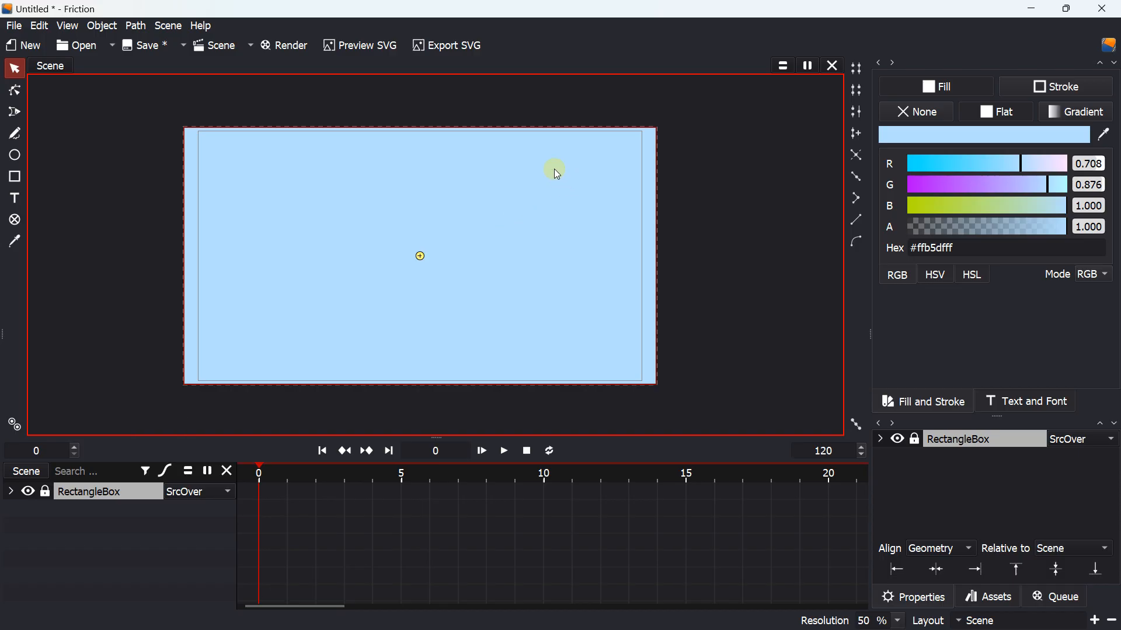
{"action": "left_click", "coordinate": [82, 127]}
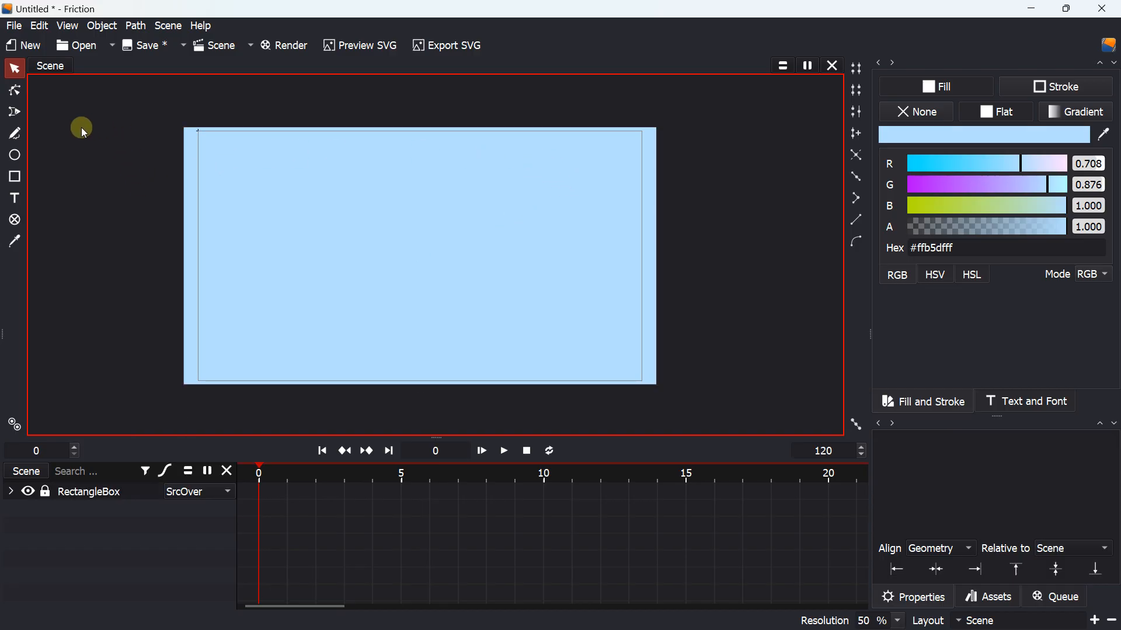
Draw a wide, low rectangle over the scene's bottom edge, extending past both sides of the sky background.
{"action": "left_click", "coordinate": [16, 177]}
{"action": "left_click_drag", "start_coordinate": [168, 338], "coordinate": [674, 394]}
{"action": "left_click", "coordinate": [14, 68]}
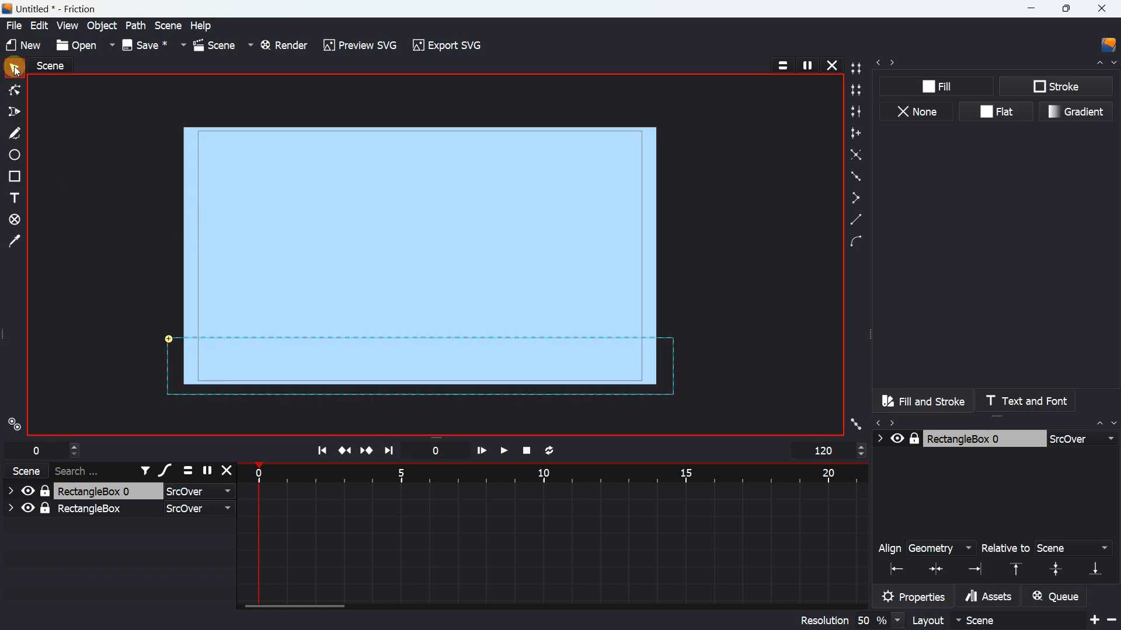
Remove the stroke of the ground rectangle and give it a flat green fill, #ff00b000.
{"action": "left_click", "coordinate": [1029, 80]}
{"action": "left_click", "coordinate": [935, 103]}
{"action": "left_click", "coordinate": [943, 88]}
{"action": "left_click", "coordinate": [970, 108]}
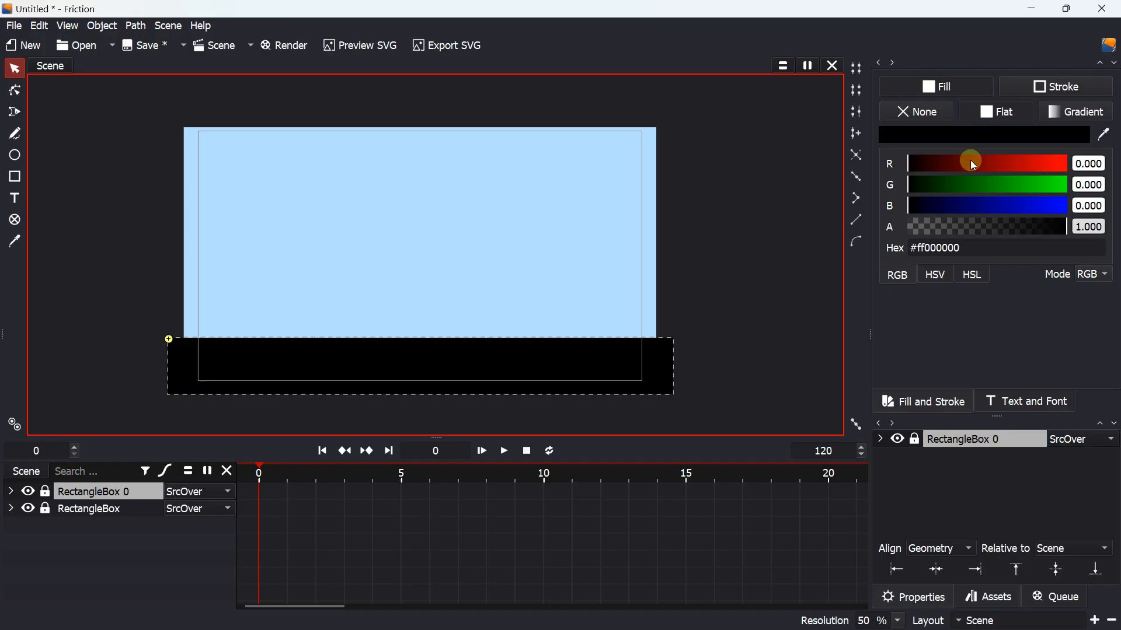
{"action": "left_click_drag", "start_coordinate": [965, 186], "coordinate": [1017, 176]}
{"action": "left_click", "coordinate": [577, 183]}
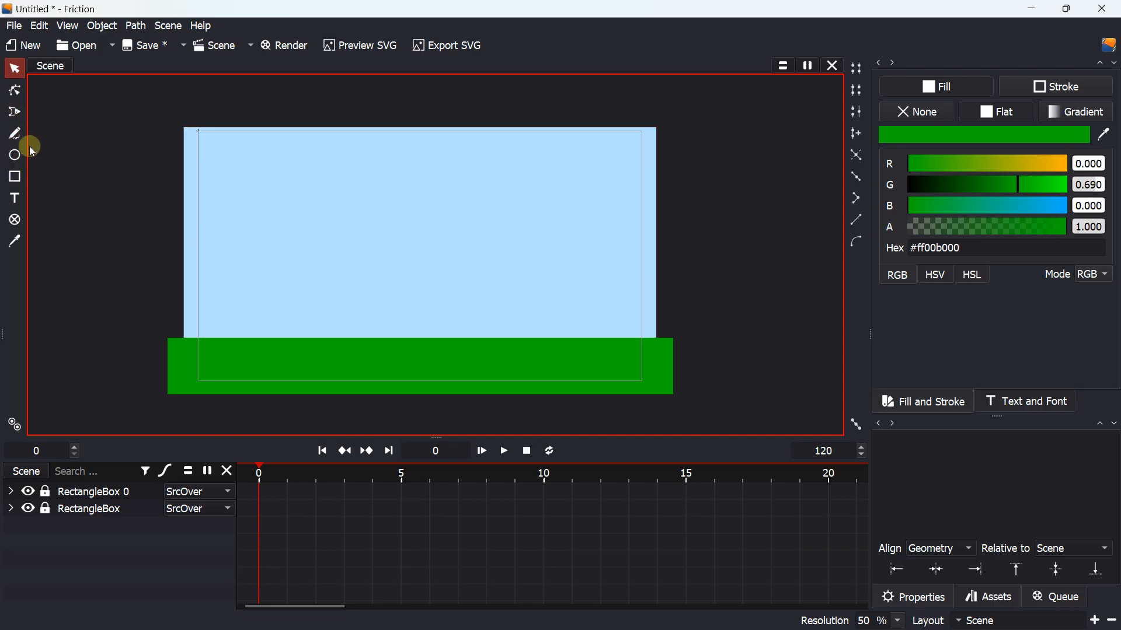
Draw a circle with a radius of about 101 in the upper-left area of the sky.
{"action": "left_click", "coordinate": [17, 156]}
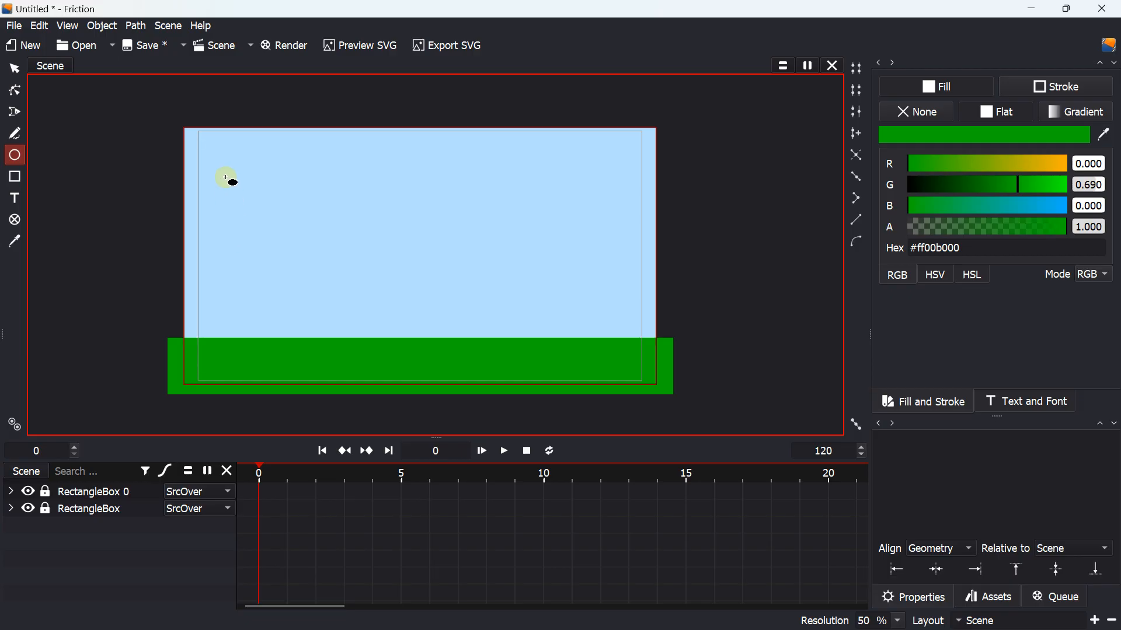
{"action": "scroll", "coordinate": [227, 177], "scroll_direction": "up", "scroll_amount": 3}
{"action": "left_click_drag", "start_coordinate": [249, 189], "coordinate": [236, 160]}
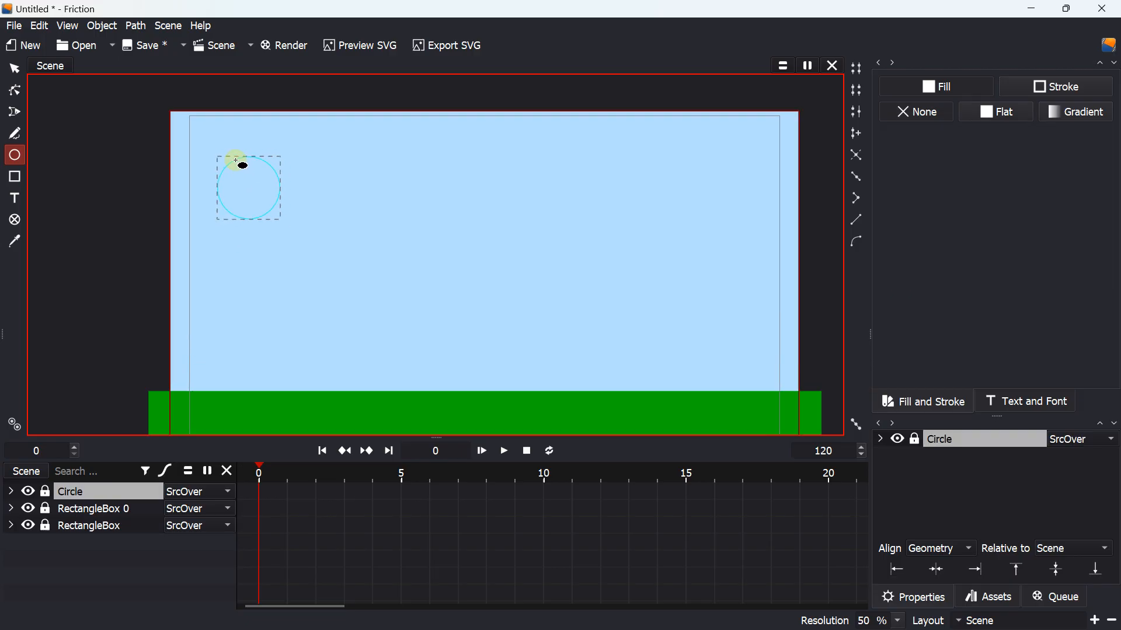
Remove the circle's stroke, give it a flat red fill, #ffff0000, and move it closer to the sky's upper-left corner.
{"action": "left_click", "coordinate": [15, 69]}
{"action": "left_click", "coordinate": [1028, 87]}
{"action": "left_click", "coordinate": [910, 111]}
{"action": "left_click", "coordinate": [936, 87]}
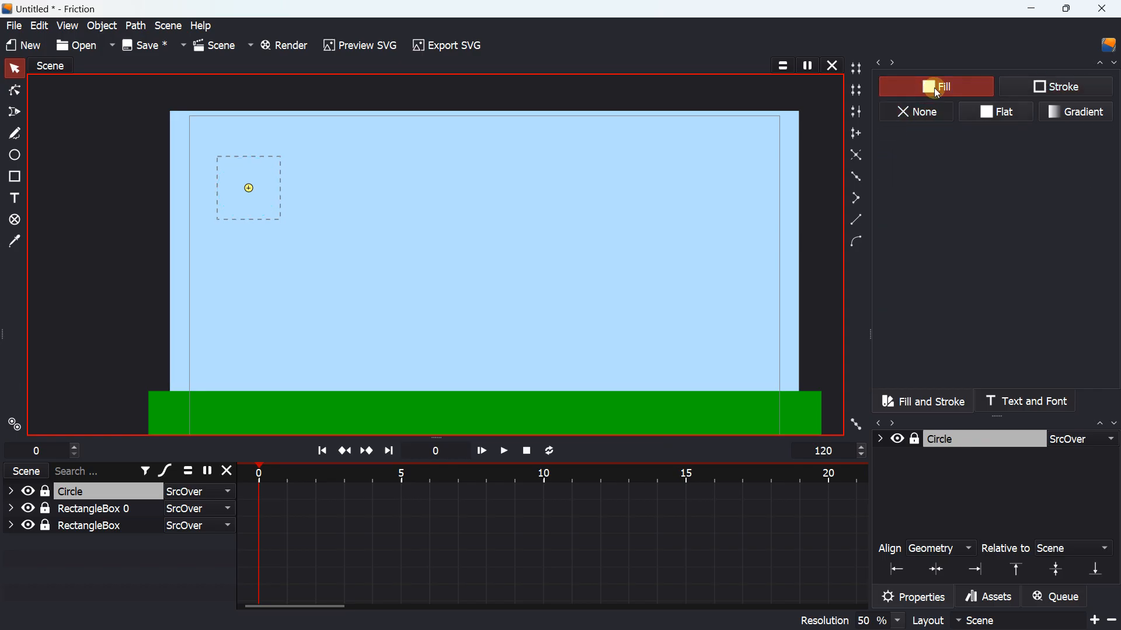
{"action": "left_click", "coordinate": [986, 106]}
{"action": "left_click_drag", "start_coordinate": [965, 167], "coordinate": [1080, 156]}
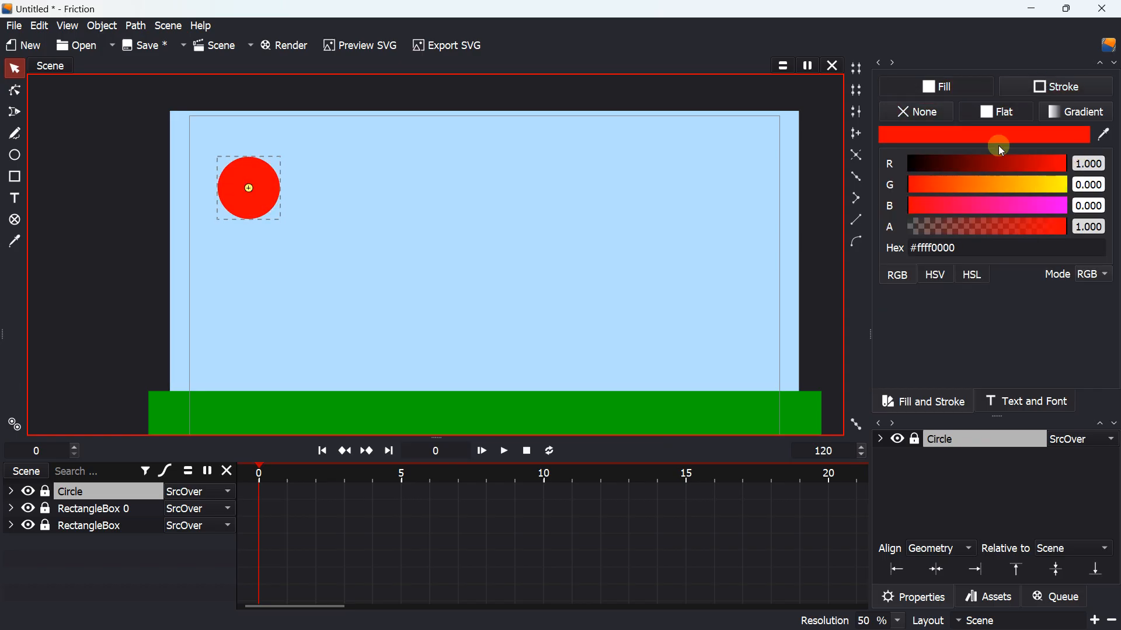
{"action": "left_click_drag", "start_coordinate": [248, 199], "coordinate": [226, 173]}
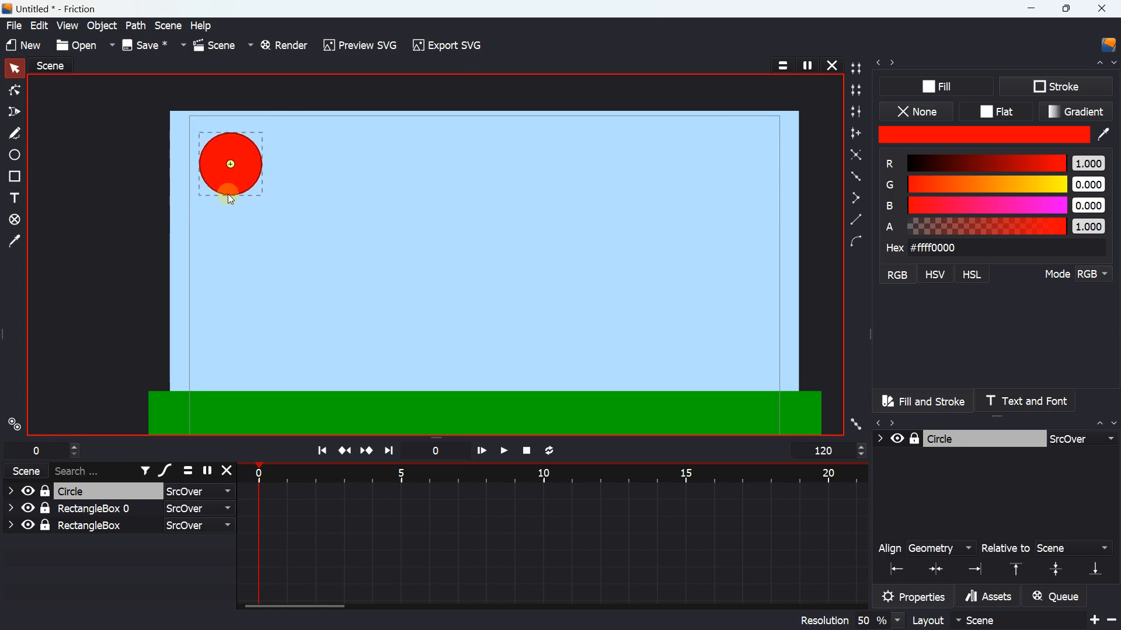
{"action": "scroll", "coordinate": [231, 200], "scroll_direction": "down", "scroll_amount": 2}
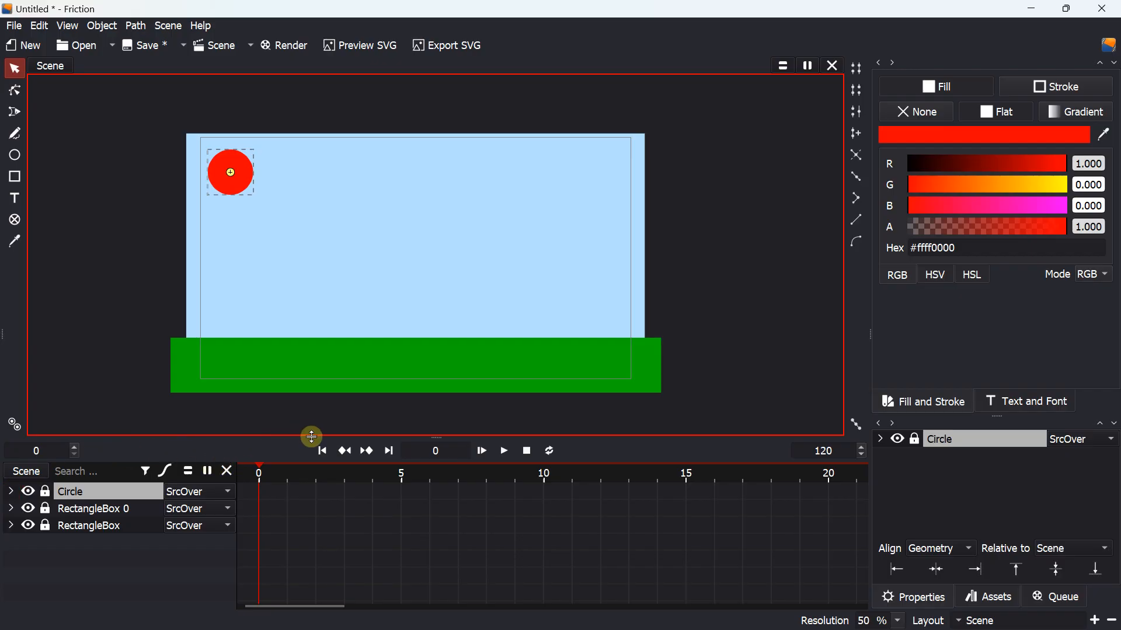
Enlarge the timeline area slightly and zoom the timeline out to show the full 120 frames.
{"action": "left_click_drag", "start_coordinate": [310, 438], "coordinate": [316, 404]}
{"action": "left_click_drag", "start_coordinate": [391, 409], "coordinate": [393, 428]}
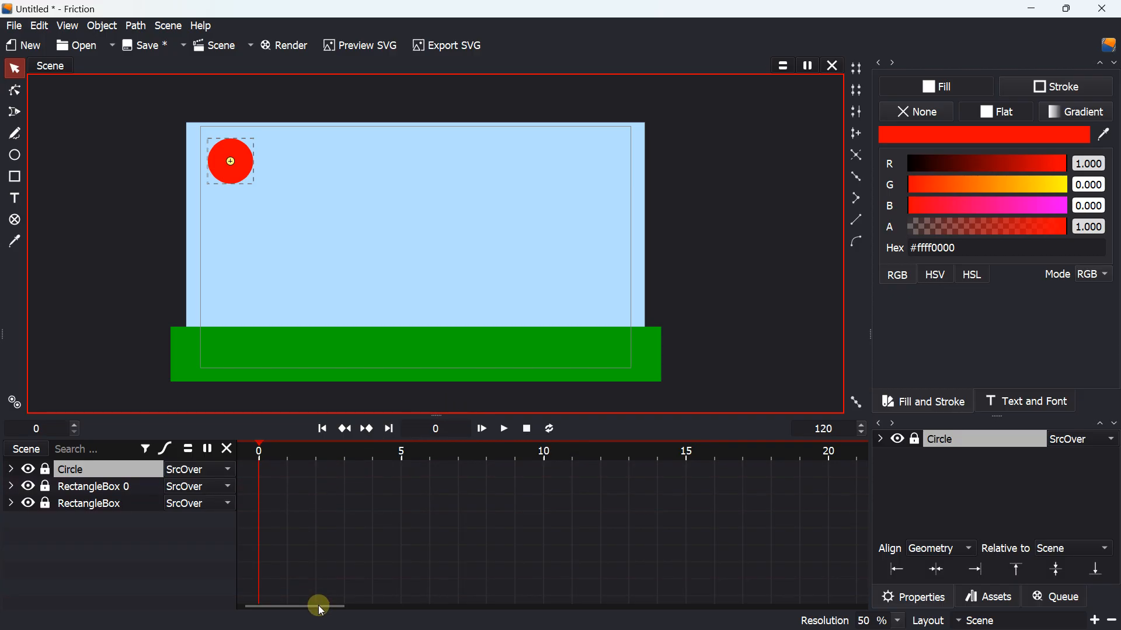
{"action": "scroll", "coordinate": [321, 610], "scroll_direction": "down", "scroll_amount": 6}
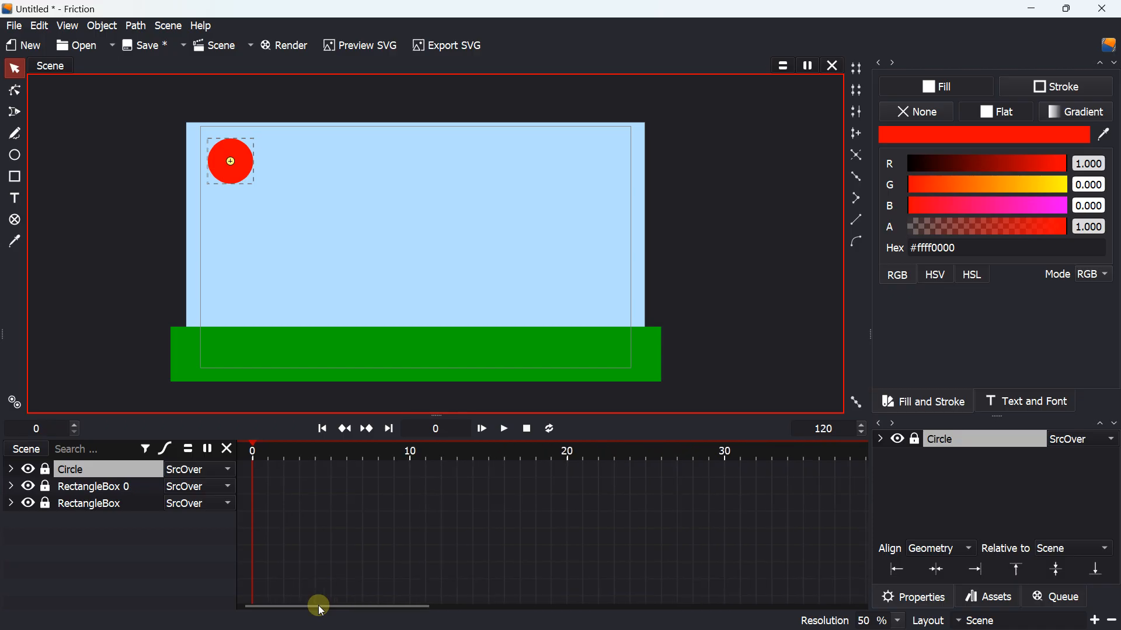
{"action": "scroll", "coordinate": [321, 610], "scroll_direction": "down", "scroll_amount": 7}
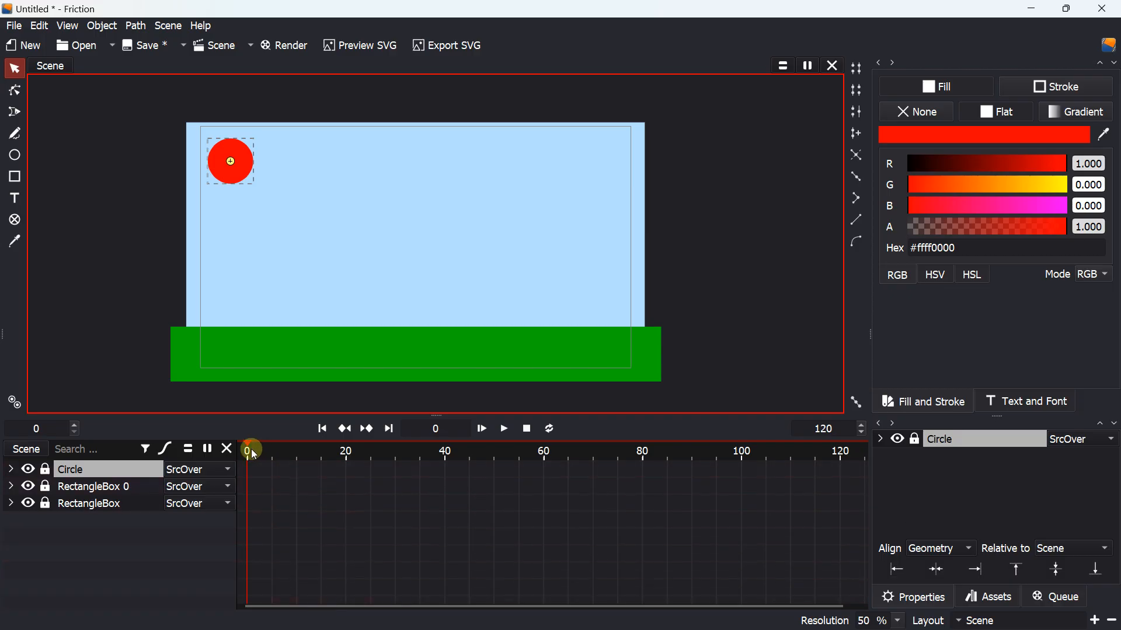
{"action": "scroll", "coordinate": [446, 258], "scroll_direction": "up", "scroll_amount": 3}
{"action": "scroll", "coordinate": [447, 258], "scroll_direction": "down", "scroll_amount": 3}
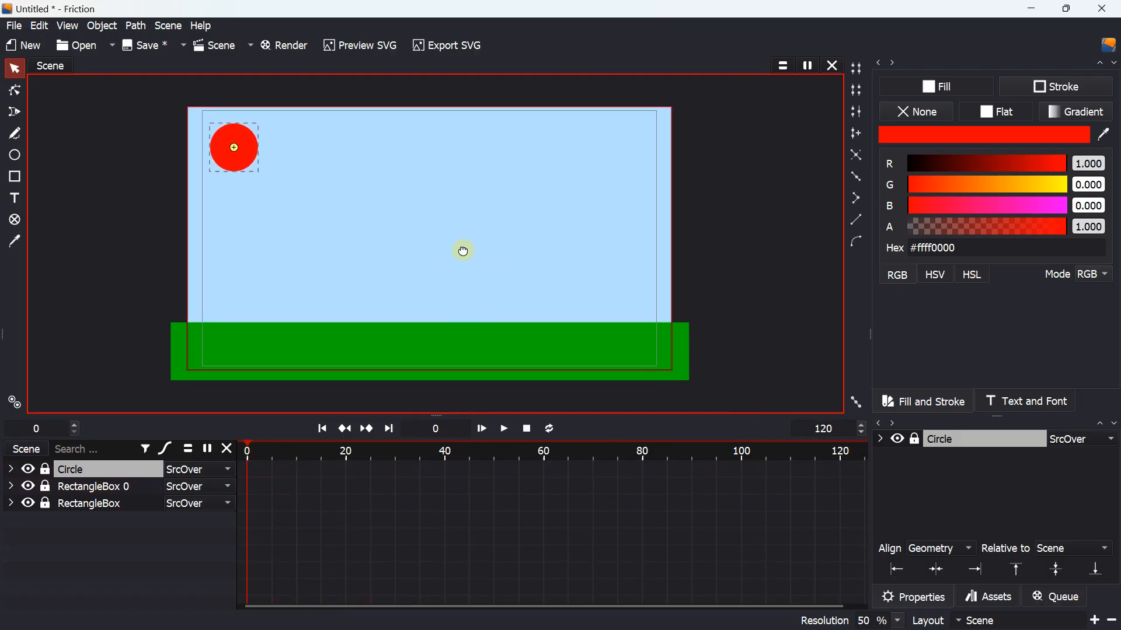
{"action": "scroll", "coordinate": [371, 227], "scroll_direction": "up", "scroll_amount": 4}
{"action": "scroll", "coordinate": [358, 229], "scroll_direction": "down", "scroll_amount": 1}
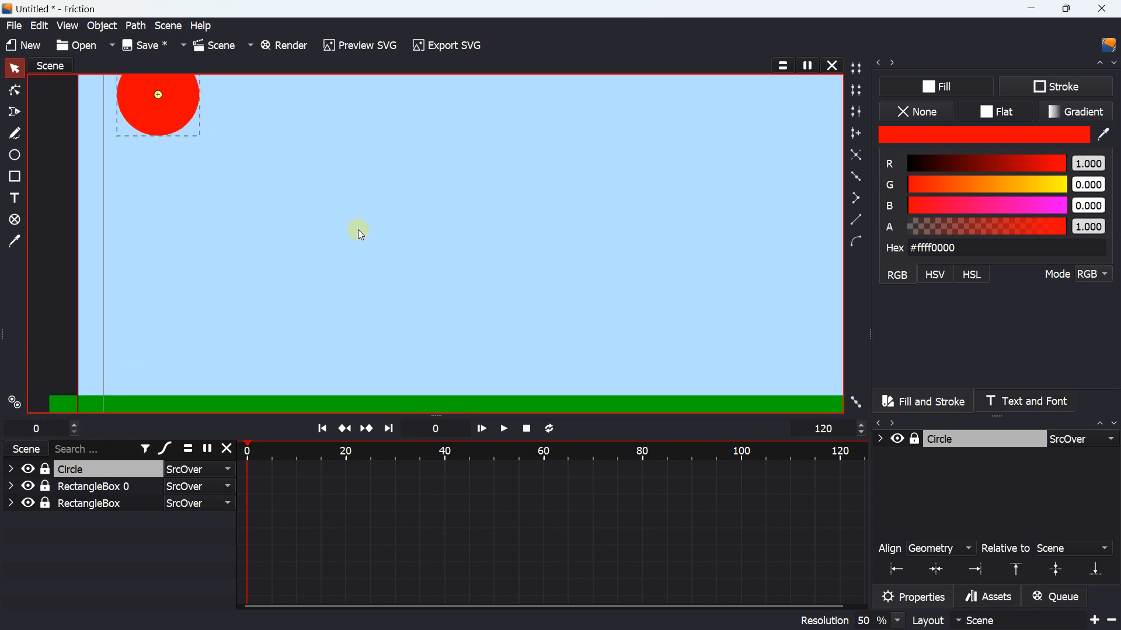
{"action": "scroll", "coordinate": [359, 229], "scroll_direction": "up", "scroll_amount": 6}
{"action": "scroll", "coordinate": [357, 233], "scroll_direction": "down", "scroll_amount": 3}
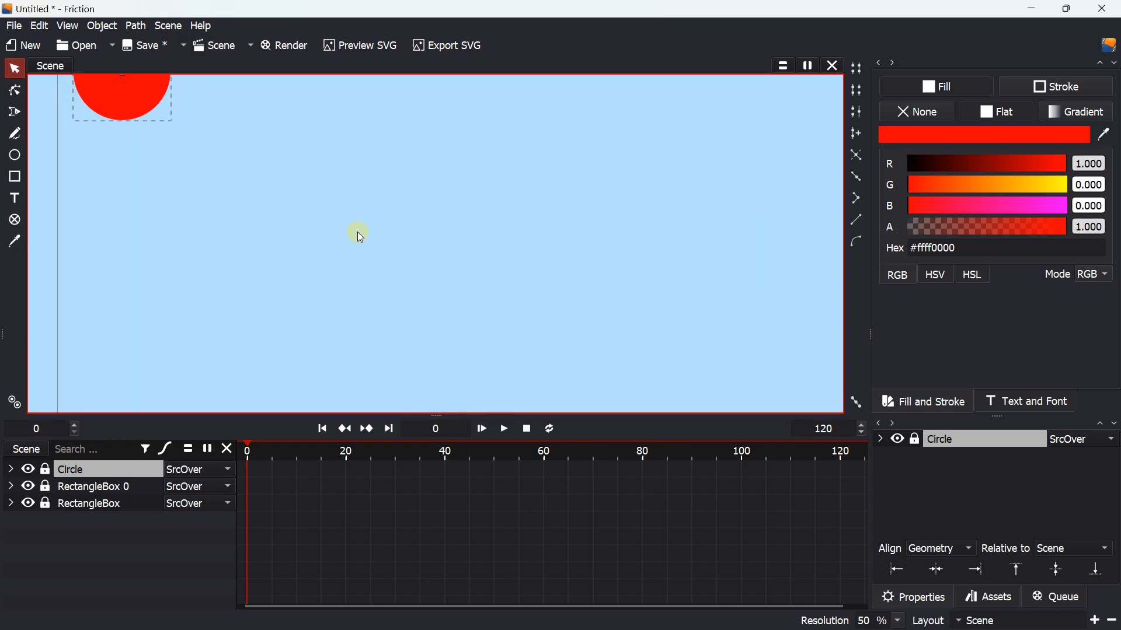
{"action": "scroll", "coordinate": [279, 247], "scroll_direction": "up", "scroll_amount": 4}
{"action": "scroll", "coordinate": [275, 244], "scroll_direction": "up", "scroll_amount": 2}
{"action": "left_click_drag", "start_coordinate": [275, 244], "coordinate": [515, 337]}
{"action": "left_click_drag", "start_coordinate": [349, 203], "coordinate": [314, 221]}
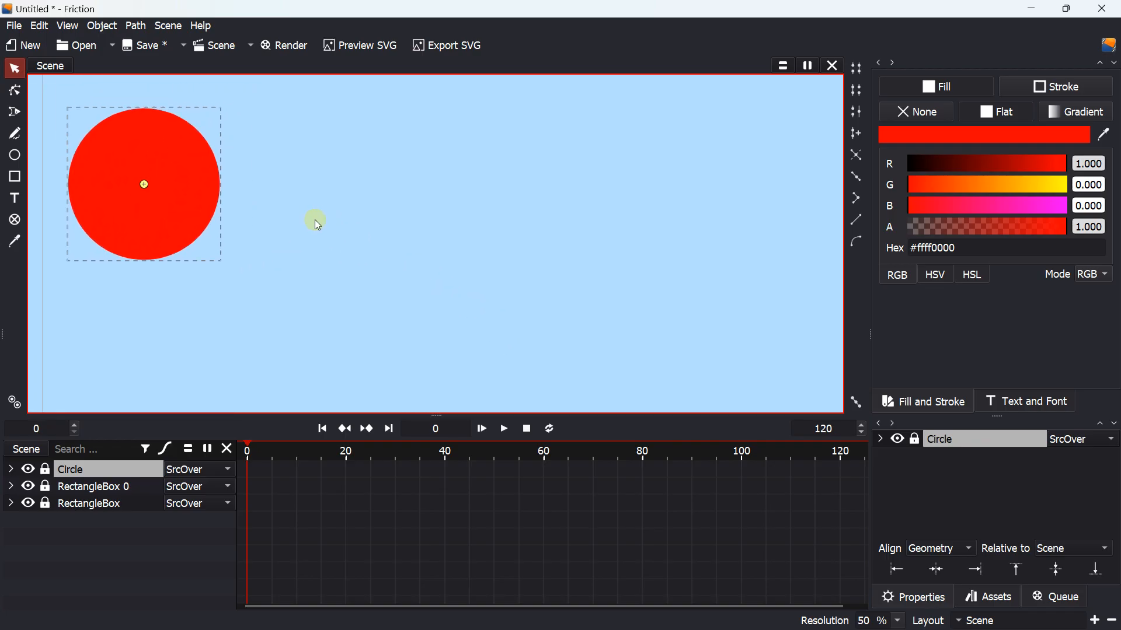
Expand the circle's transform properties, adjust its translation to x 161.516, y 171.351 and its scale to x 1.305, y 1.200.
{"action": "left_click", "coordinate": [11, 470]}
{"action": "left_click_drag", "start_coordinate": [163, 326], "coordinate": [294, 332]}
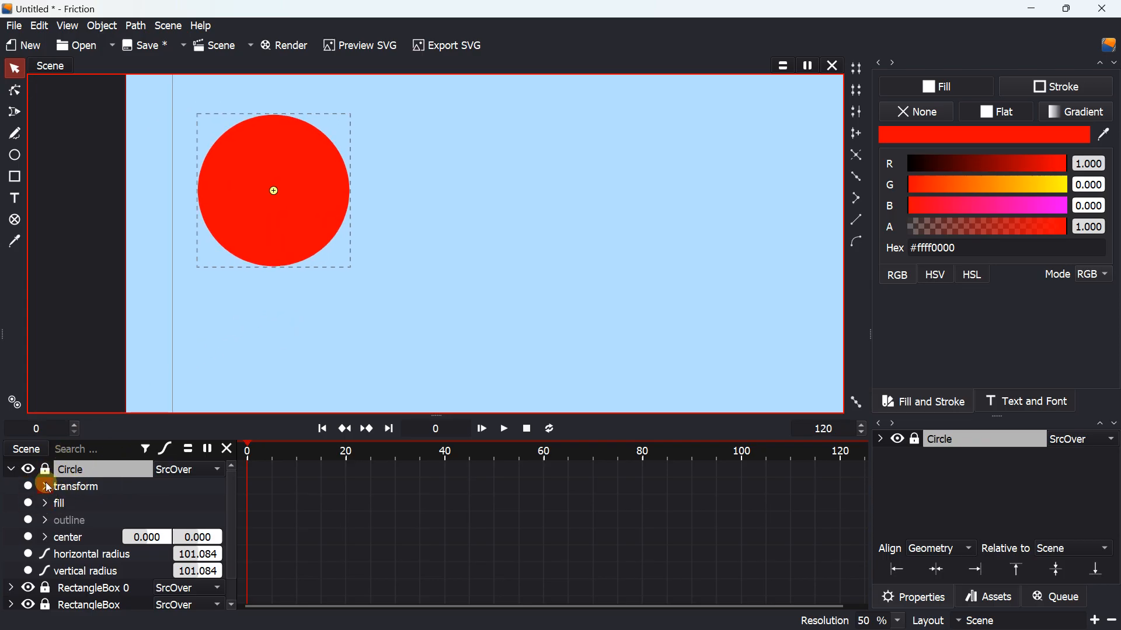
{"action": "left_click", "coordinate": [46, 487]}
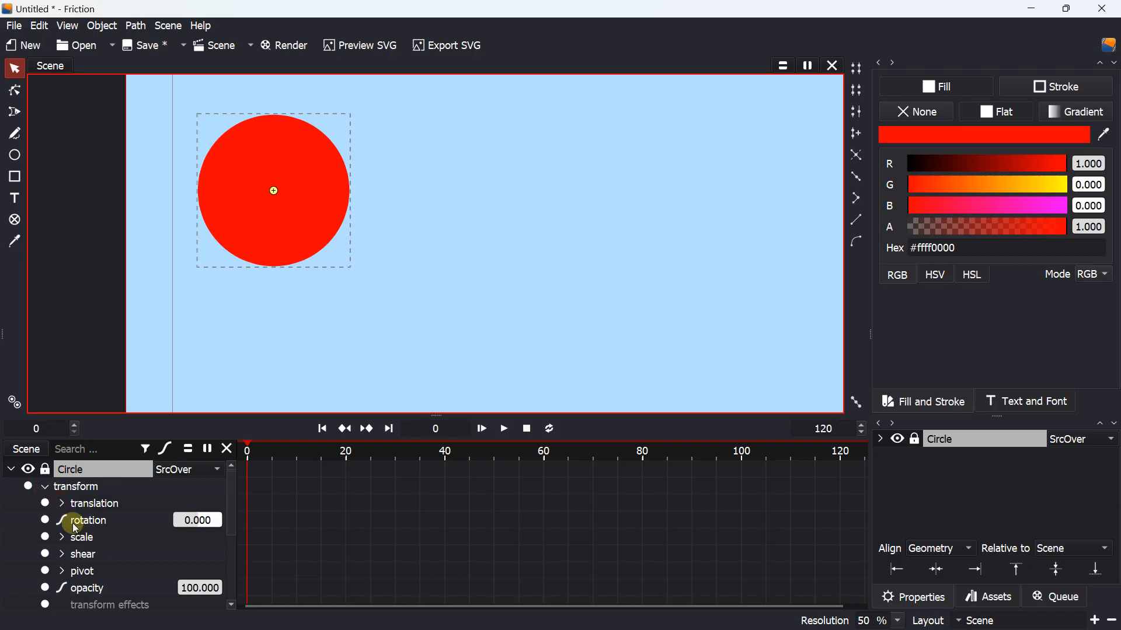
{"action": "left_click", "coordinate": [101, 505]}
{"action": "left_click_drag", "start_coordinate": [193, 520], "coordinate": [178, 569]}
{"action": "left_click", "coordinate": [63, 571]}
{"action": "scroll", "coordinate": [175, 543], "scroll_direction": "down", "scroll_amount": 1}
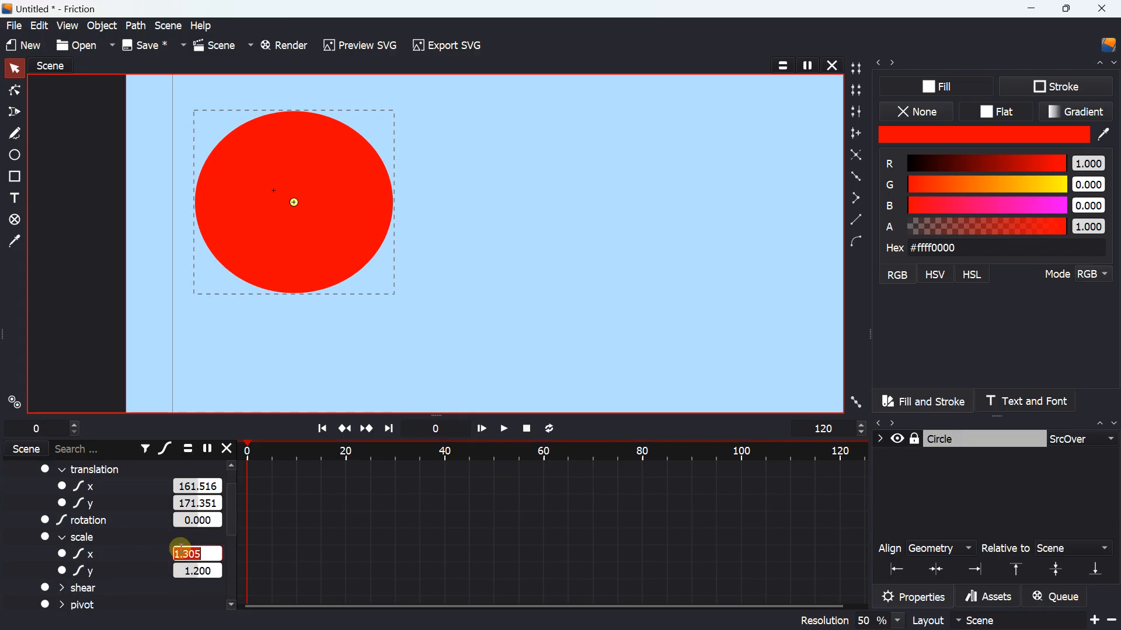
Set the circle's horizontal and vertical scale to 1.
{"action": "left_click", "coordinate": [180, 554]}
{"action": "type", "text": "1"}
{"action": "key", "text": "Return"}
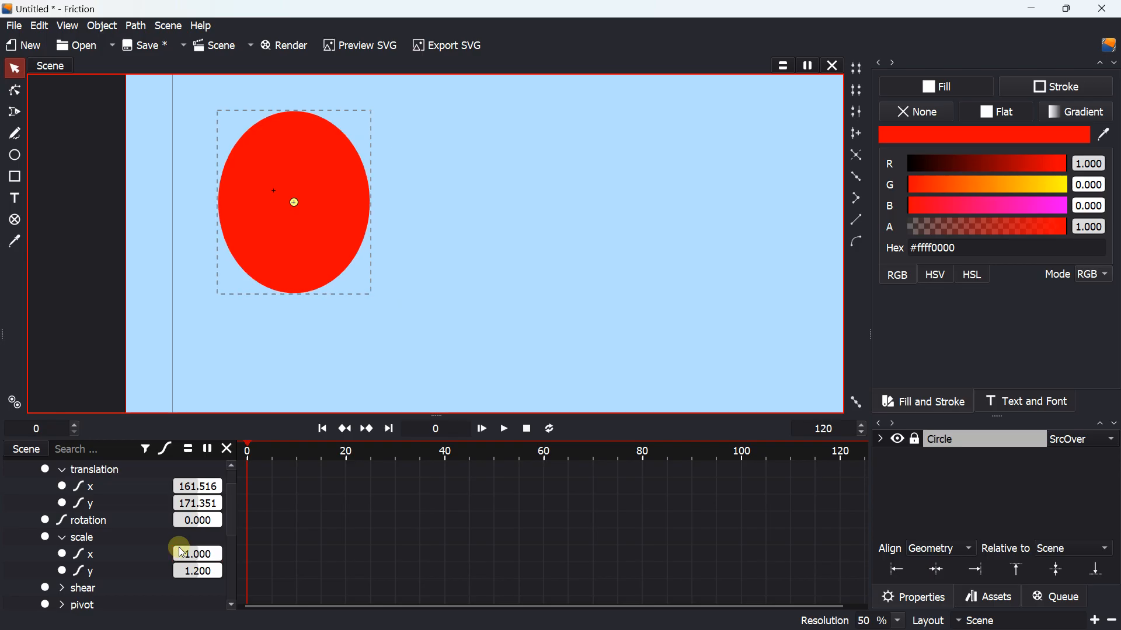
{"action": "left_click", "coordinate": [193, 568]}
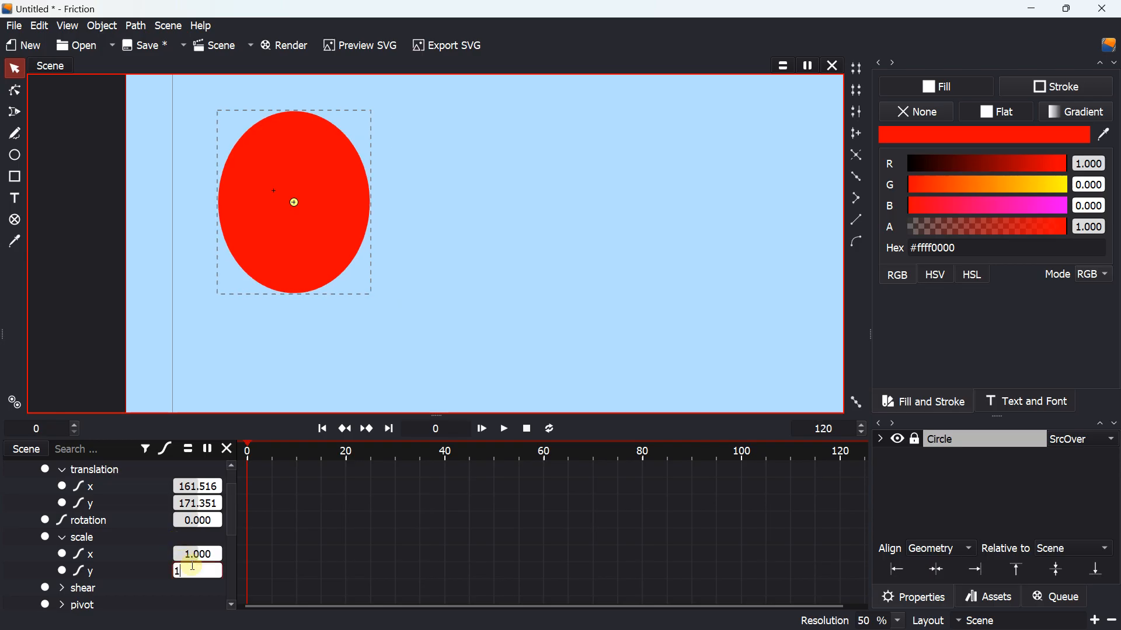
{"action": "type", "text": "1"}
{"action": "key", "text": "Return"}
{"action": "scroll", "coordinate": [149, 514], "scroll_direction": "up", "scroll_amount": 2}
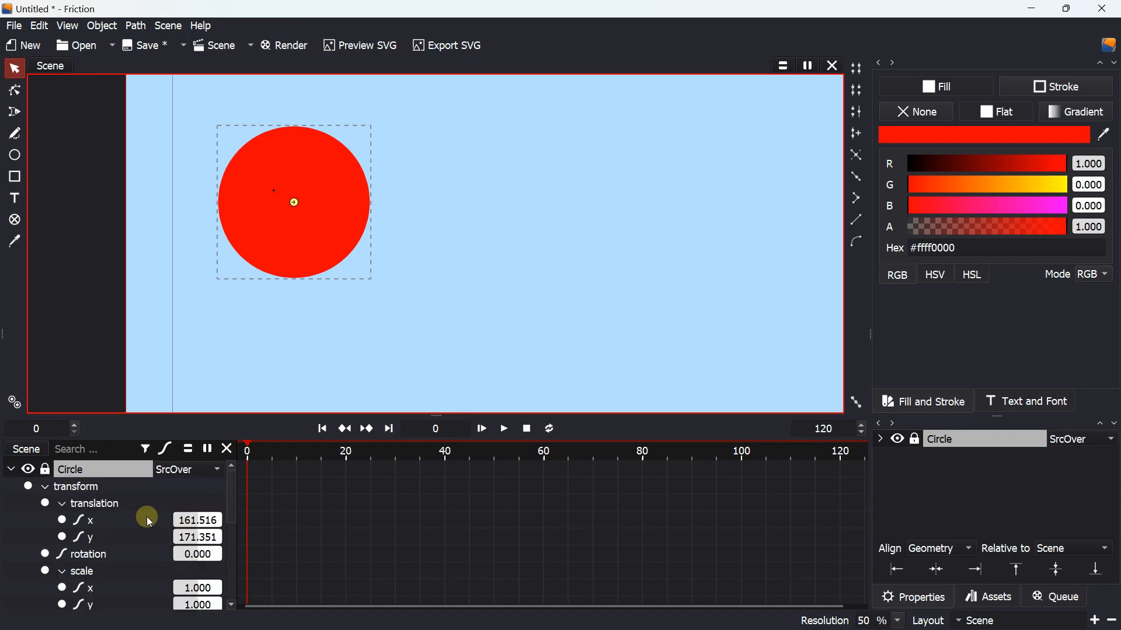
Keyframe the circle's translation at frame 0 and move the circle across the sky to about x 1683, y 362 at frame 40.
{"action": "left_click", "coordinate": [63, 503]}
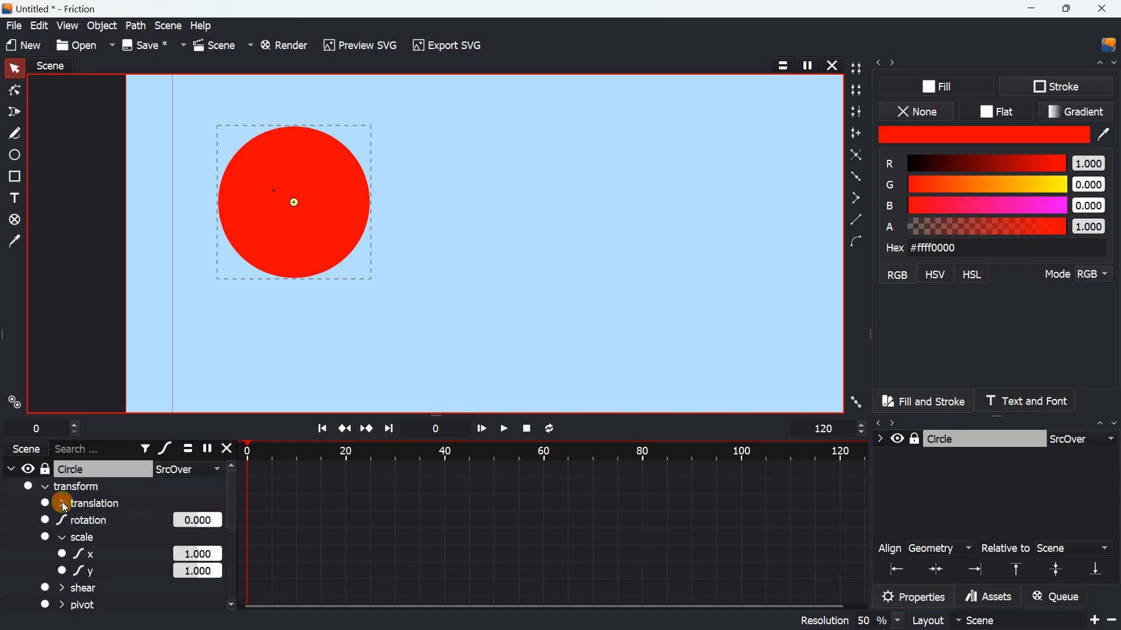
{"action": "left_click", "coordinate": [63, 537]}
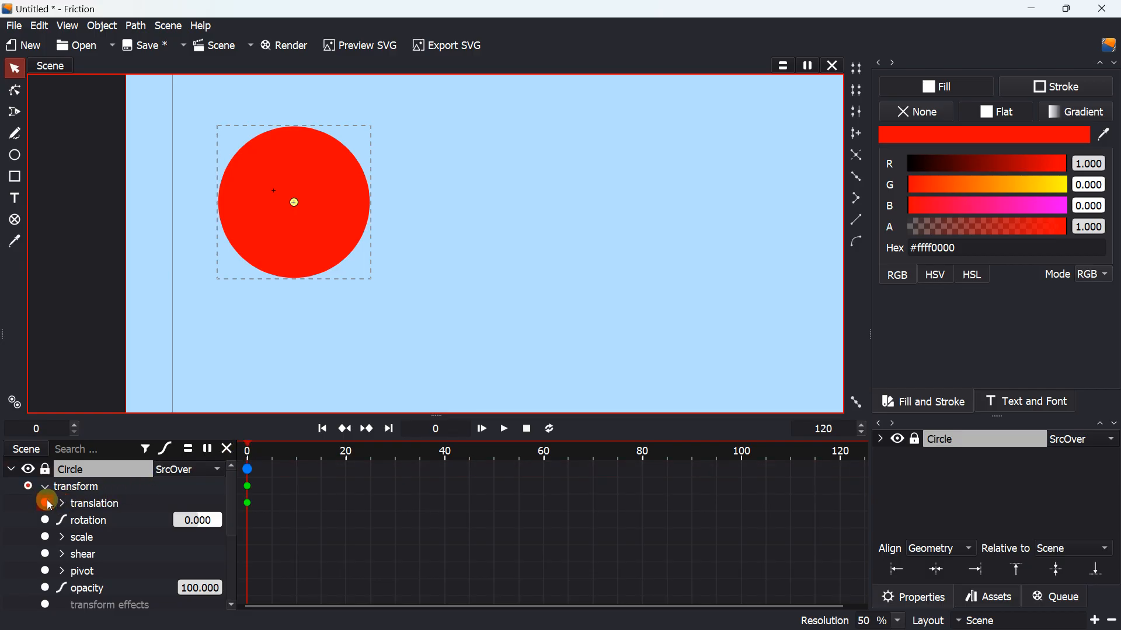
{"action": "left_click_drag", "start_coordinate": [250, 449], "coordinate": [443, 453]}
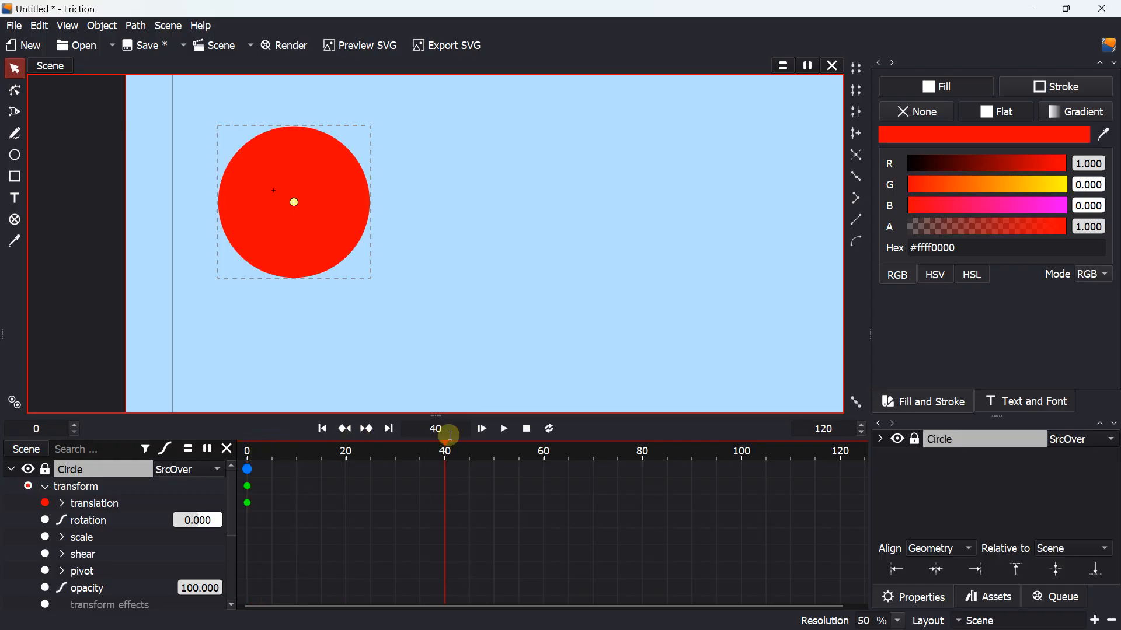
{"action": "scroll", "coordinate": [440, 325], "scroll_direction": "down", "scroll_amount": 5}
{"action": "left_click_drag", "start_coordinate": [451, 323], "coordinate": [276, 292]}
{"action": "scroll", "coordinate": [295, 308], "scroll_direction": "down", "scroll_amount": 4}
{"action": "left_click", "coordinate": [181, 251]}
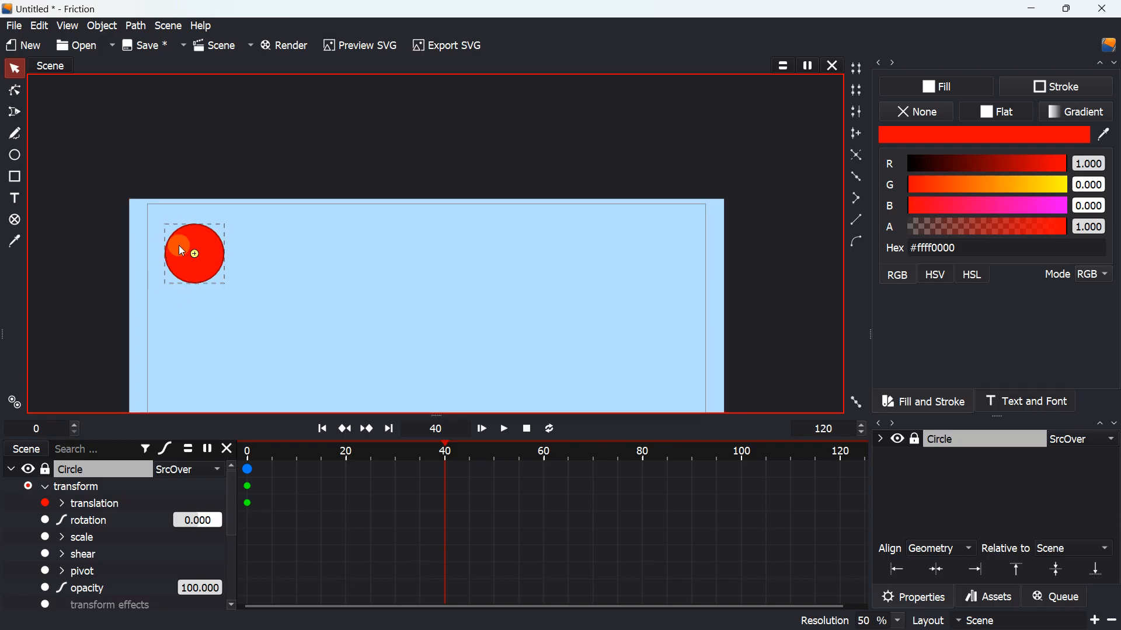
{"action": "left_click", "coordinate": [69, 474]}
{"action": "left_click", "coordinate": [63, 504]}
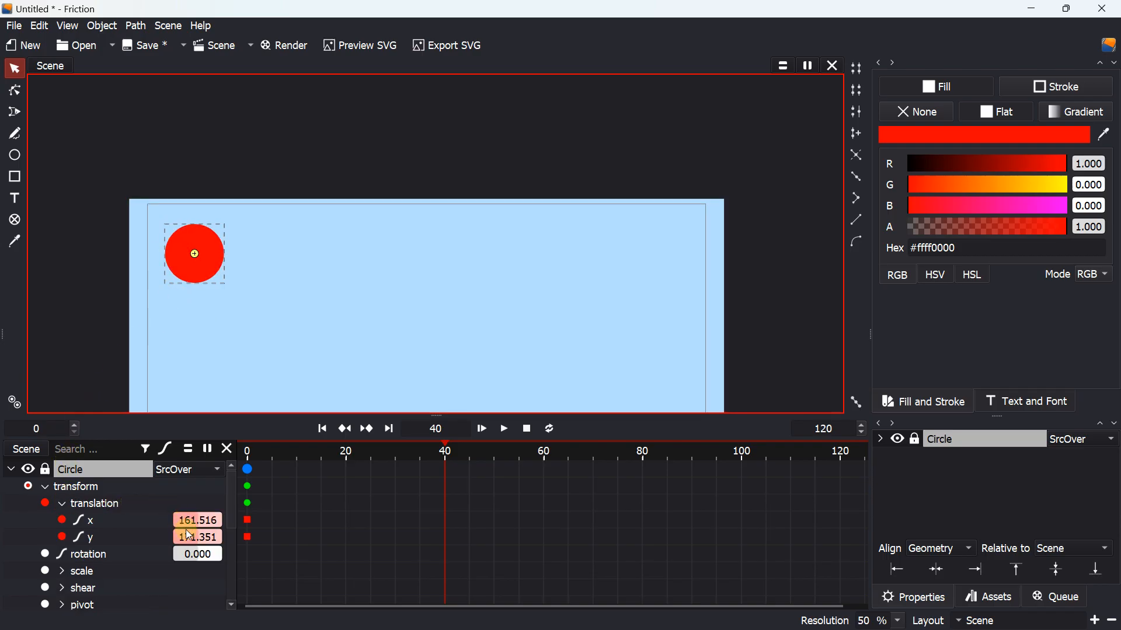
{"action": "left_click_drag", "start_coordinate": [190, 538], "coordinate": [191, 509]}
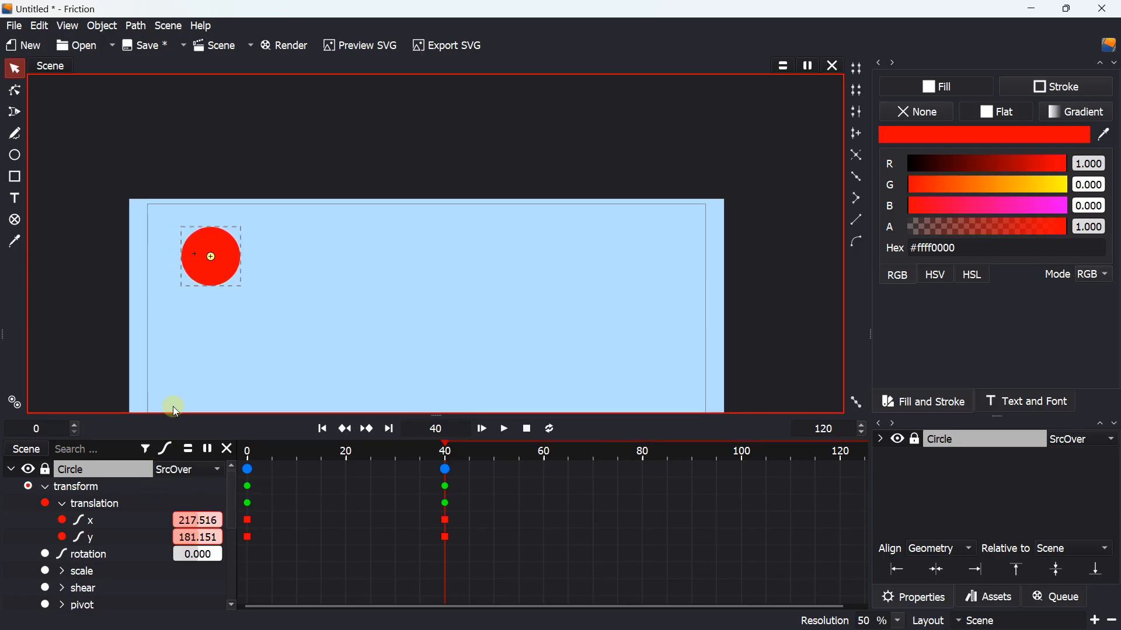
{"action": "left_click_drag", "start_coordinate": [218, 237], "coordinate": [646, 289]}
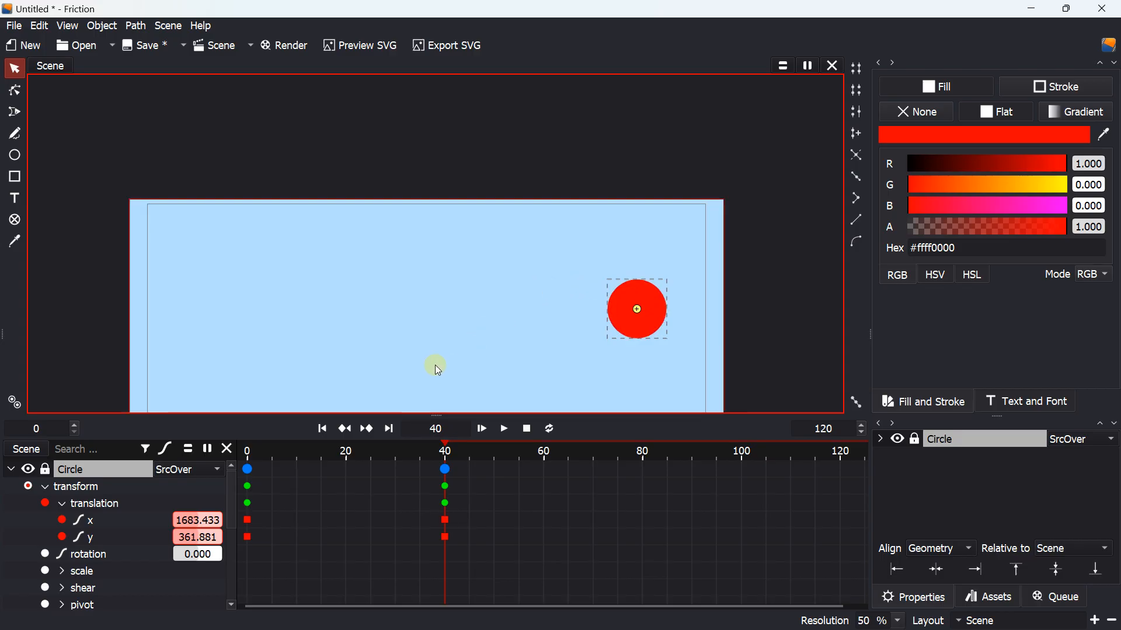
Keyframe the circle's scale at frame 0 and enlarge the circle uniformly to about 1.596 at frame 40.
{"action": "mouse_move", "coordinate": [447, 450]}
{"action": "left_mouse_down"}
{"action": "mouse_move", "coordinate": [250, 454]}
{"action": "mouse_move", "coordinate": [447, 467]}
{"action": "left_mouse_up"}
{"action": "scroll", "coordinate": [103, 525], "scroll_direction": "down", "scroll_amount": 1}
{"action": "left_click_drag", "start_coordinate": [445, 450], "coordinate": [249, 451]}
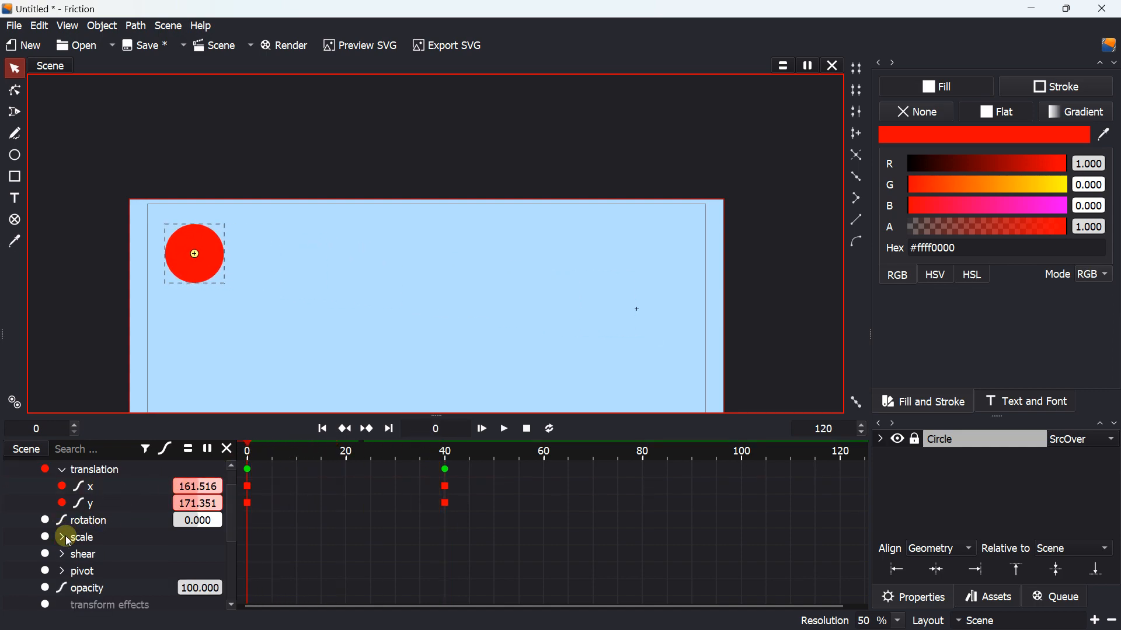
{"action": "left_click", "coordinate": [45, 538]}
{"action": "left_click_drag", "start_coordinate": [251, 447], "coordinate": [447, 450]}
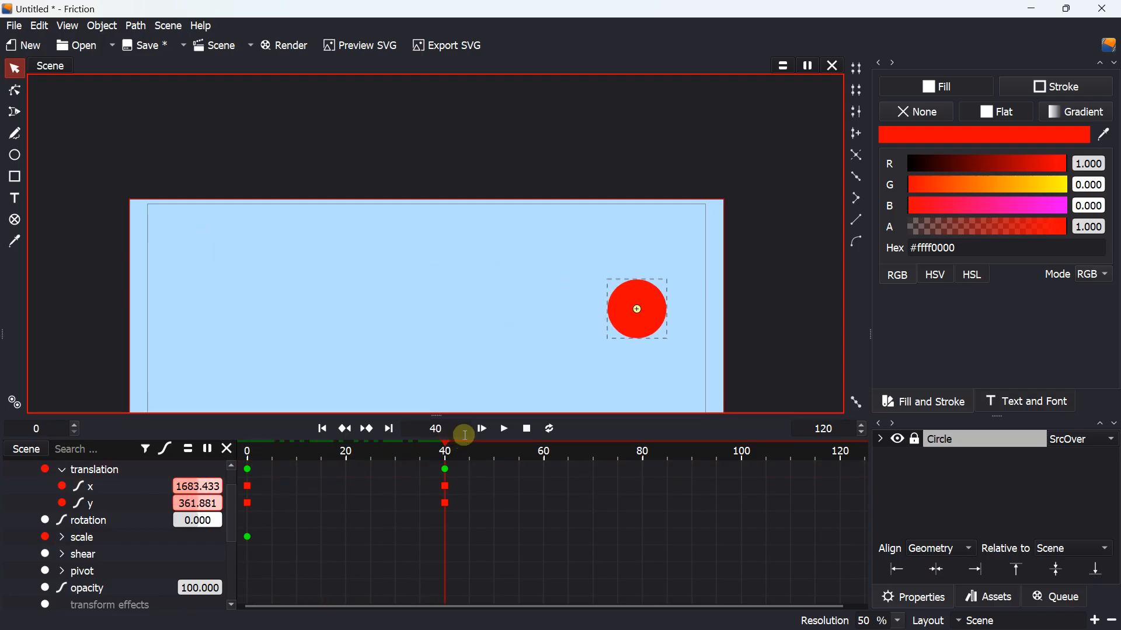
{"action": "left_click", "coordinate": [63, 538]}
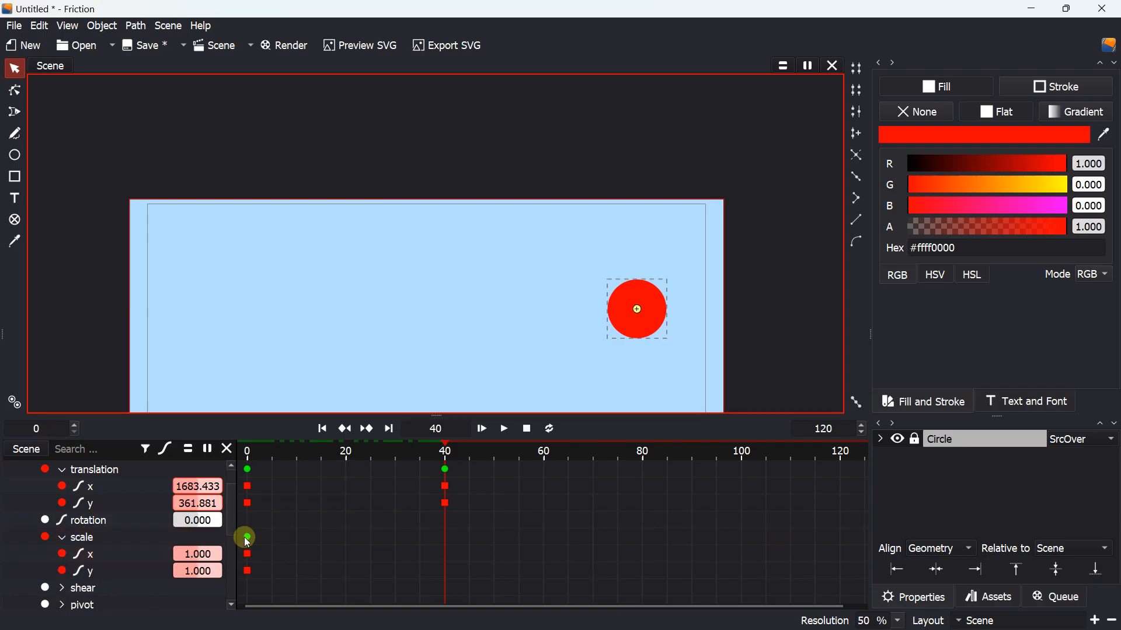
{"action": "key", "text": "s"}
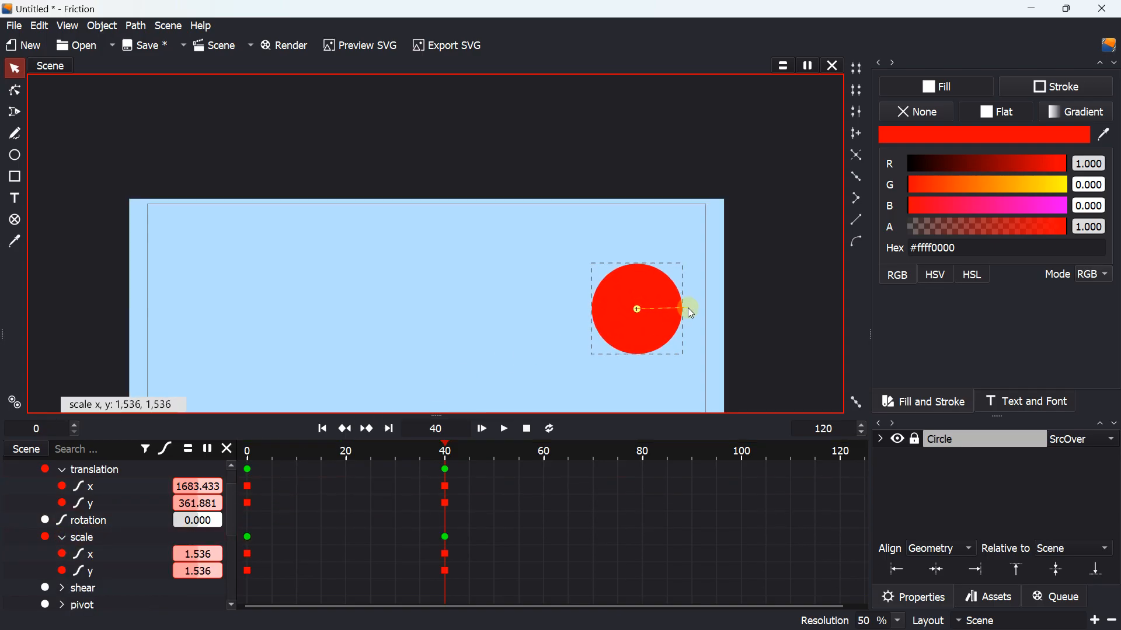
{"action": "left_click", "coordinate": [692, 307]}
Play the animation from the first frame to check the circle's motion, and return the playhead to frame 40.
{"action": "left_click", "coordinate": [325, 431]}
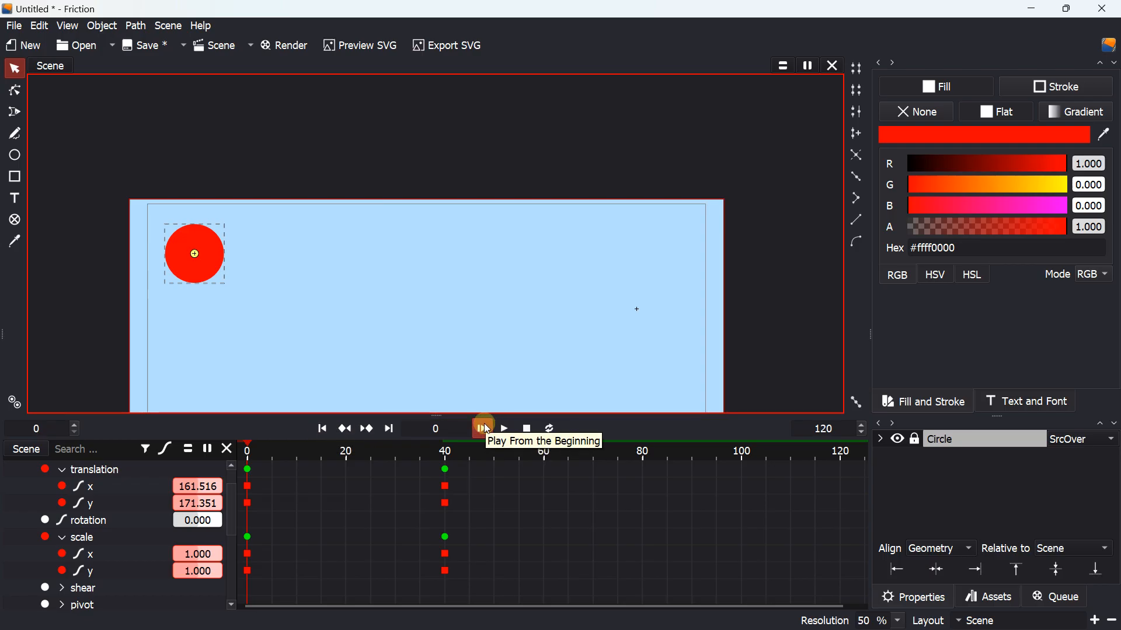
{"action": "left_click", "coordinate": [500, 428]}
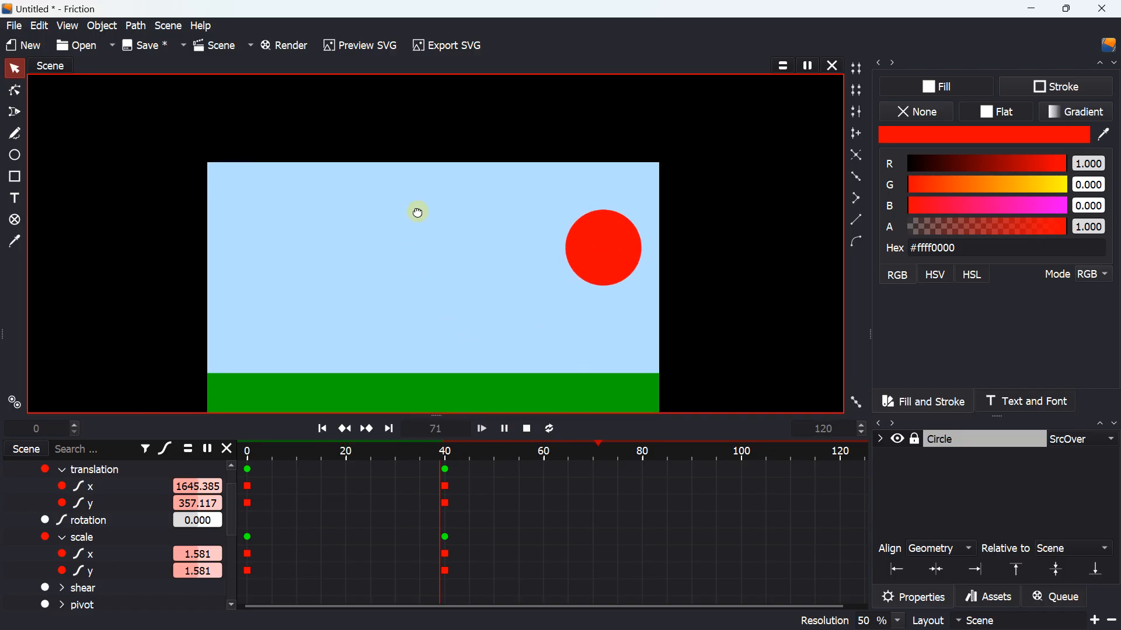
{"action": "left_click", "coordinate": [450, 457]}
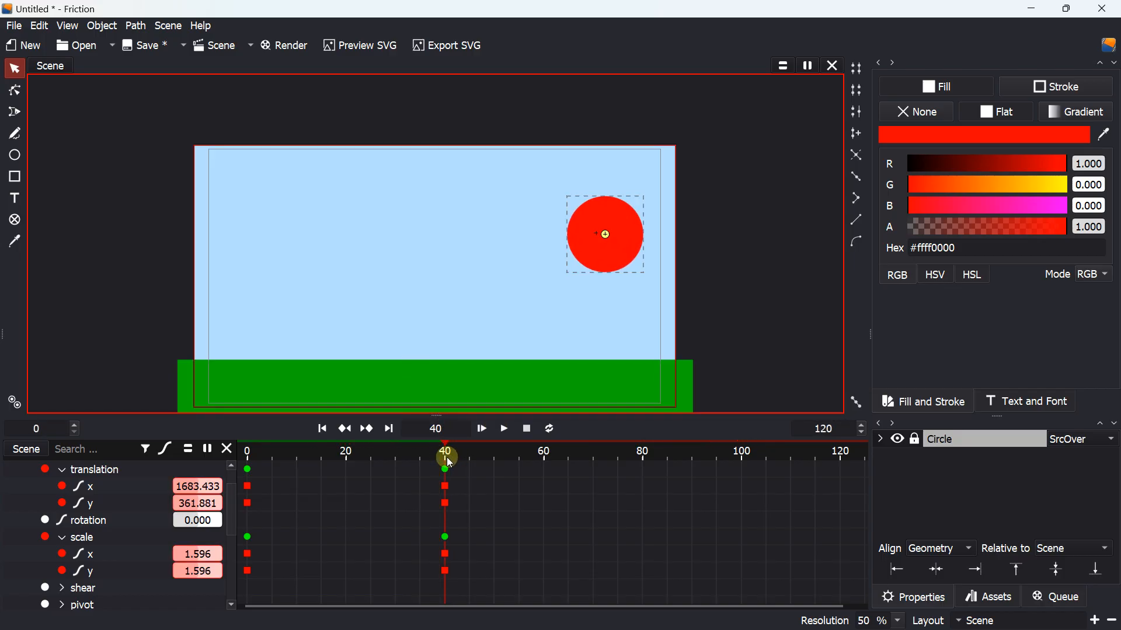
At frame 60, move the circle to about x 1155, y 684, just above the ground, and shrink it uniformly to about 0.959.
{"action": "left_click_drag", "start_coordinate": [467, 459], "coordinate": [545, 457]}
{"action": "left_click_drag", "start_coordinate": [581, 241], "coordinate": [456, 316]}
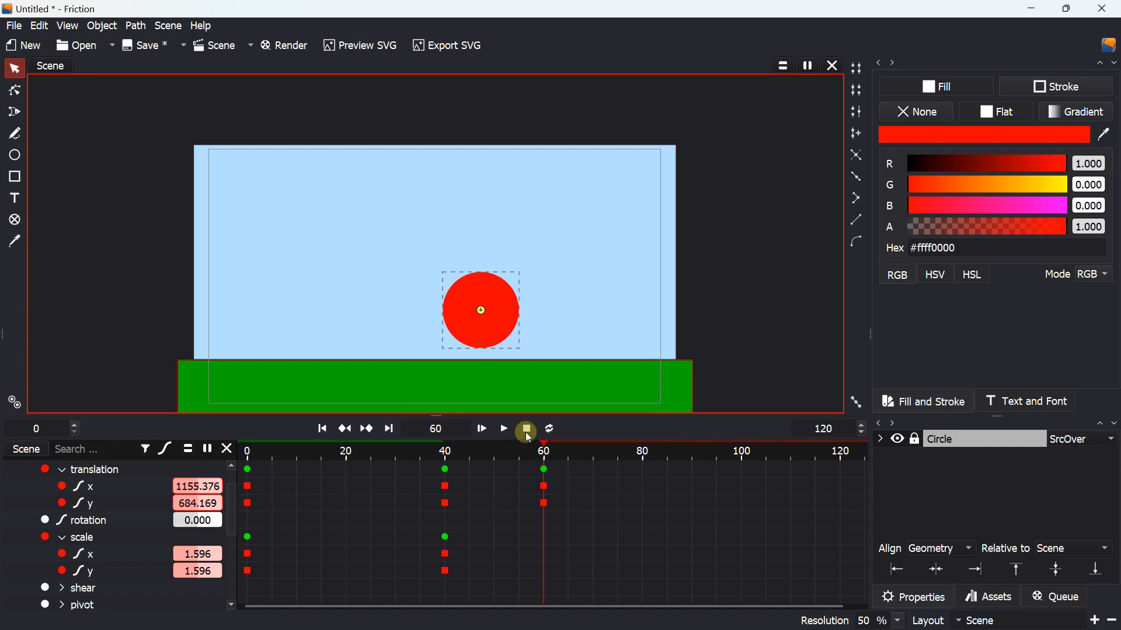
{"action": "key", "text": "s"}
{"action": "left_click", "coordinate": [525, 343]}
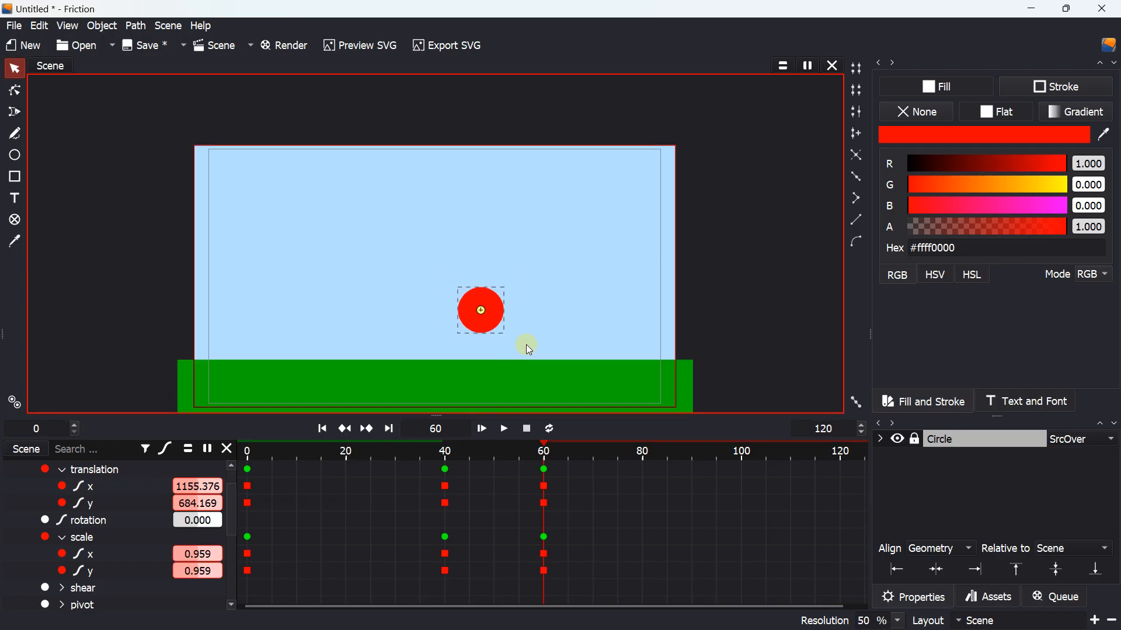
At frame 80, move the circle across to the left part of the sky, above the ground.
{"action": "left_click_drag", "start_coordinate": [544, 450], "coordinate": [624, 443]}
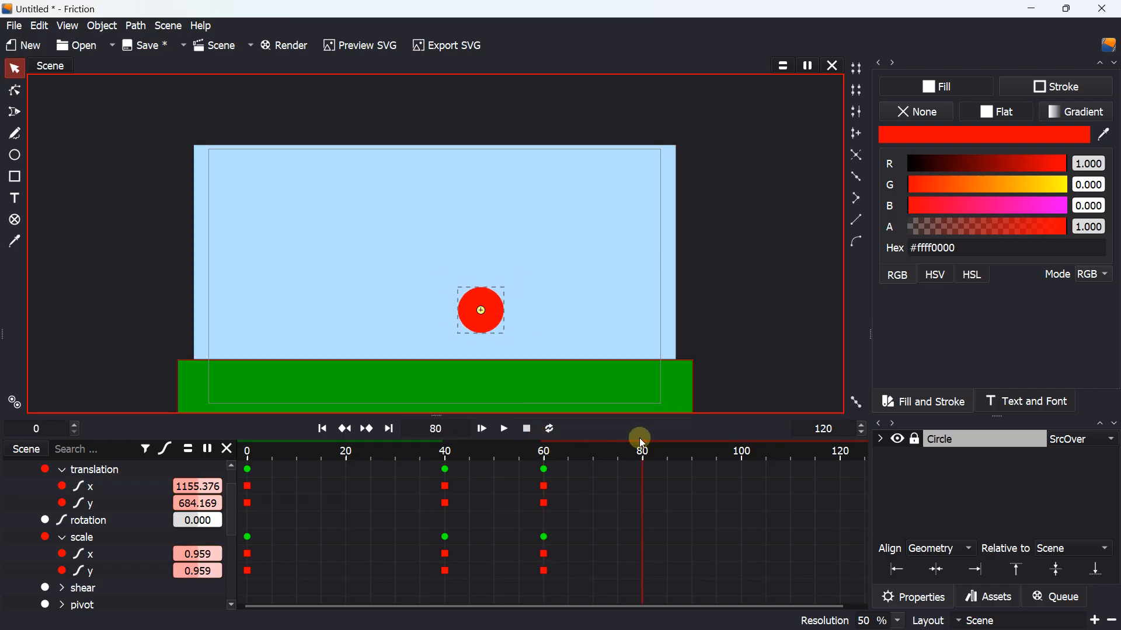
{"action": "left_click_drag", "start_coordinate": [493, 321], "coordinate": [353, 312]}
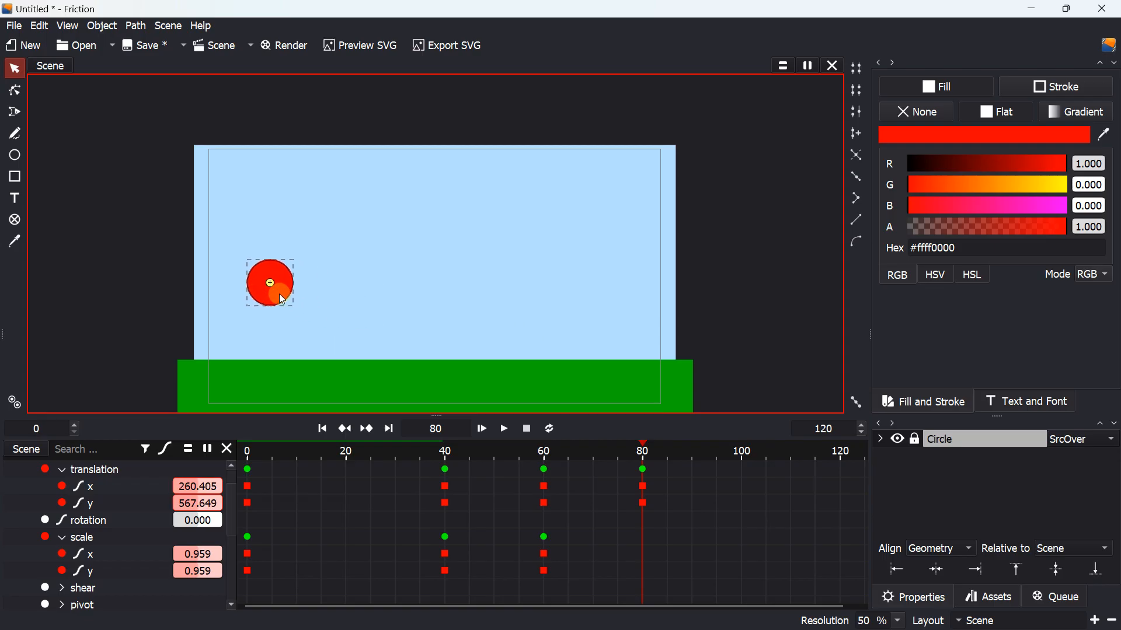
Keyframe the circle's opacity at 100, 0 and 100 on frames 80, 100 and 120, and move the circle to the sky's upper-left corner at frame 120.
{"action": "scroll", "coordinate": [61, 497], "scroll_direction": "down", "scroll_amount": 3}
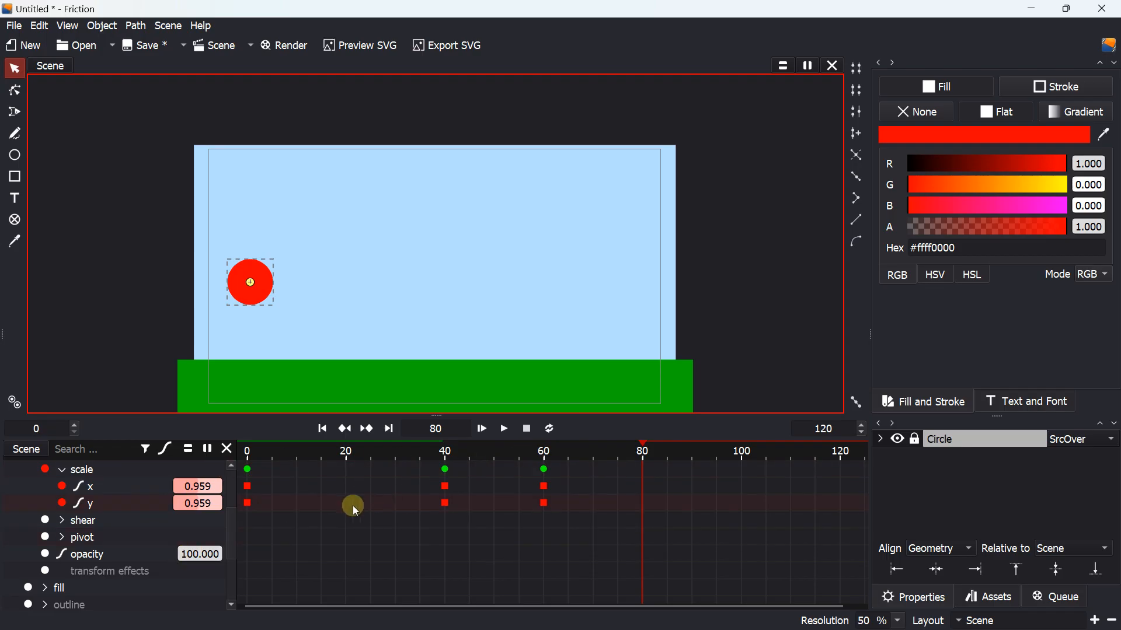
{"action": "left_click", "coordinate": [45, 554]}
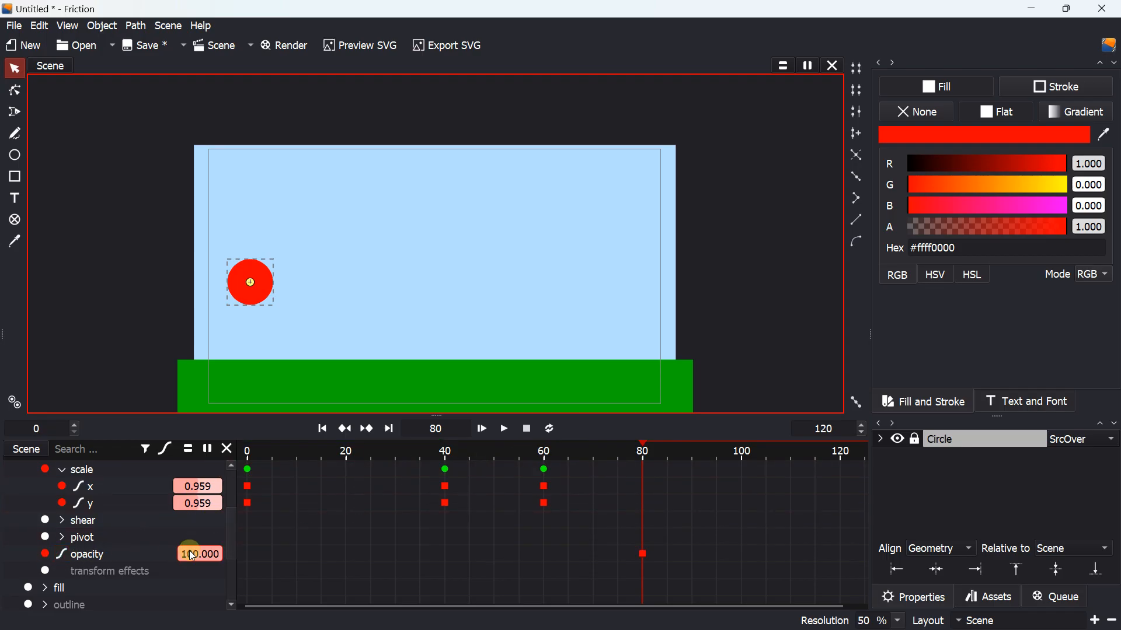
{"action": "left_click", "coordinate": [649, 448]}
{"action": "left_click", "coordinate": [740, 448]}
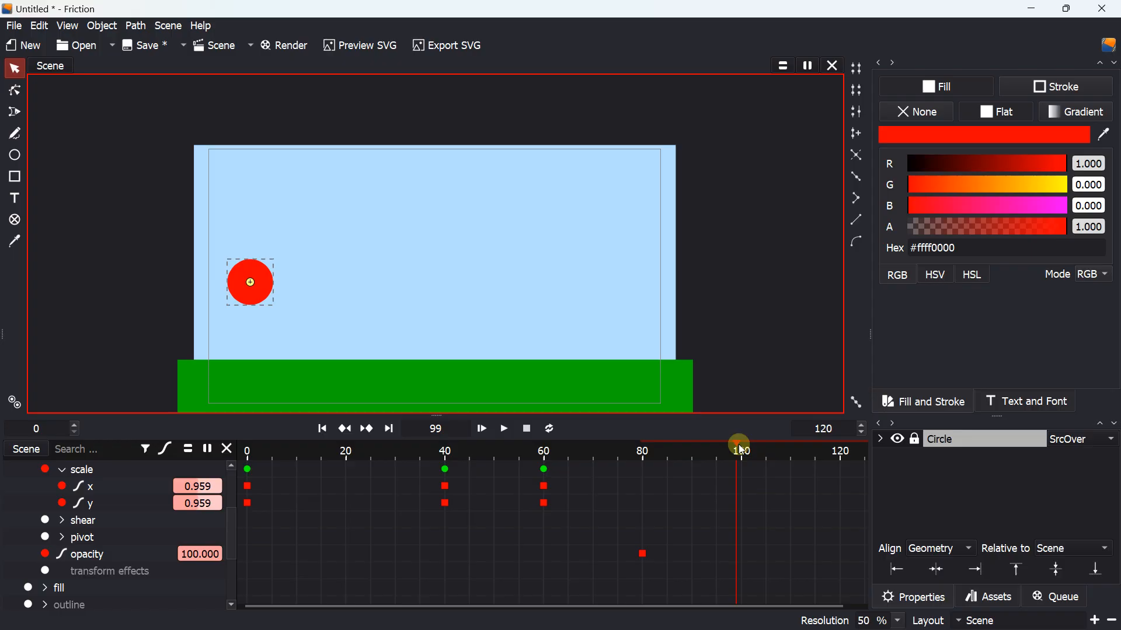
{"action": "left_click_drag", "start_coordinate": [200, 553], "coordinate": [207, 553]}
{"action": "left_click_drag", "start_coordinate": [747, 450], "coordinate": [826, 446]}
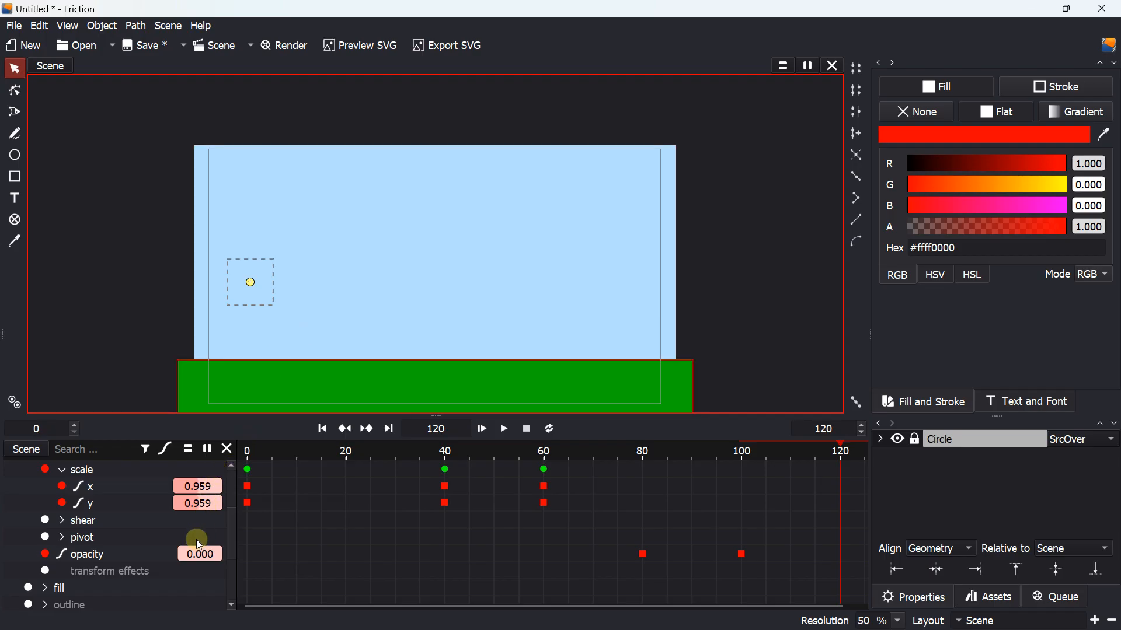
{"action": "left_click_drag", "start_coordinate": [199, 559], "coordinate": [202, 555]}
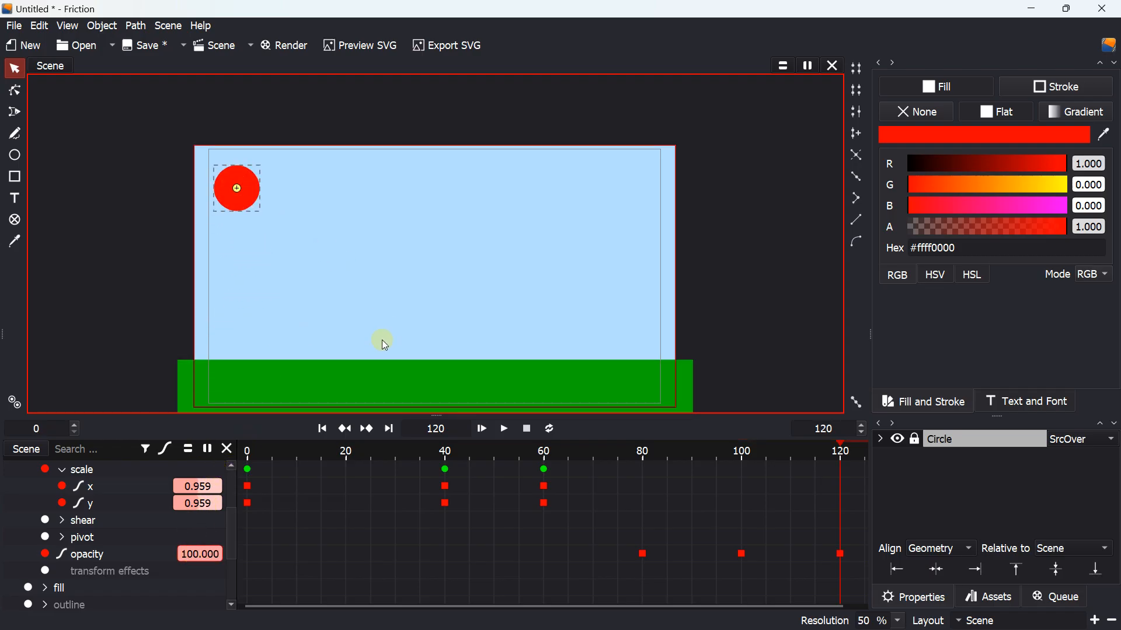
Play the whole animation from the first frame to check the circle's movement and fading.
{"action": "left_click", "coordinate": [322, 429]}
{"action": "left_click", "coordinate": [504, 429]}
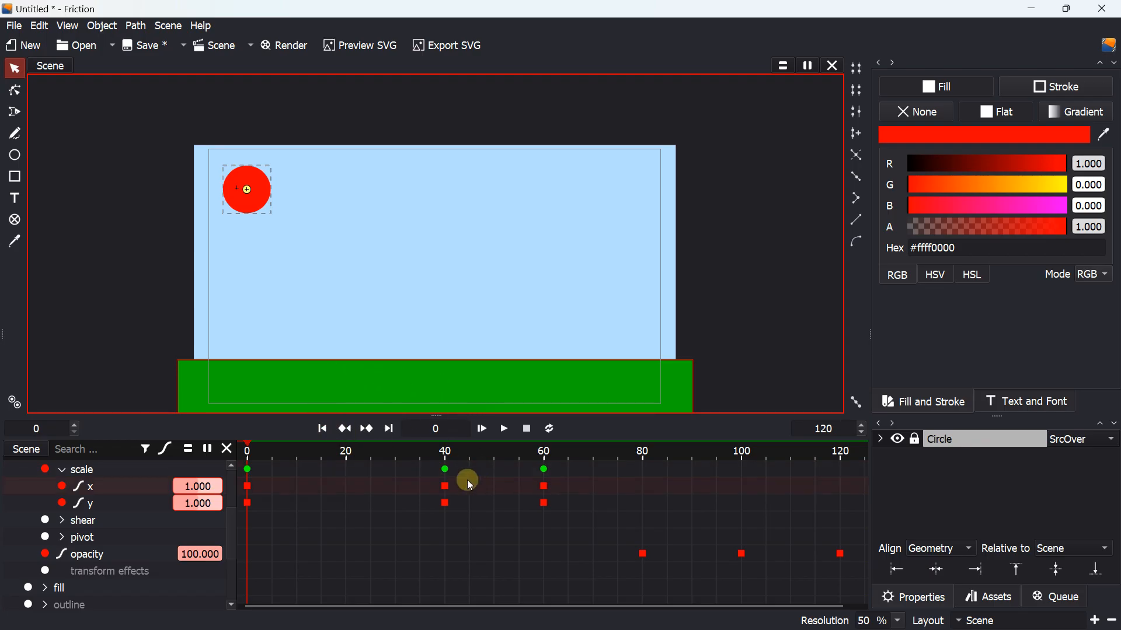
Retime the circle's scale keyframes at frames 40 and 60 to about frames 34 and 56.
{"action": "left_click_drag", "start_coordinate": [447, 469], "coordinate": [421, 469]}
{"action": "left_click_drag", "start_coordinate": [544, 470], "coordinate": [529, 470]}
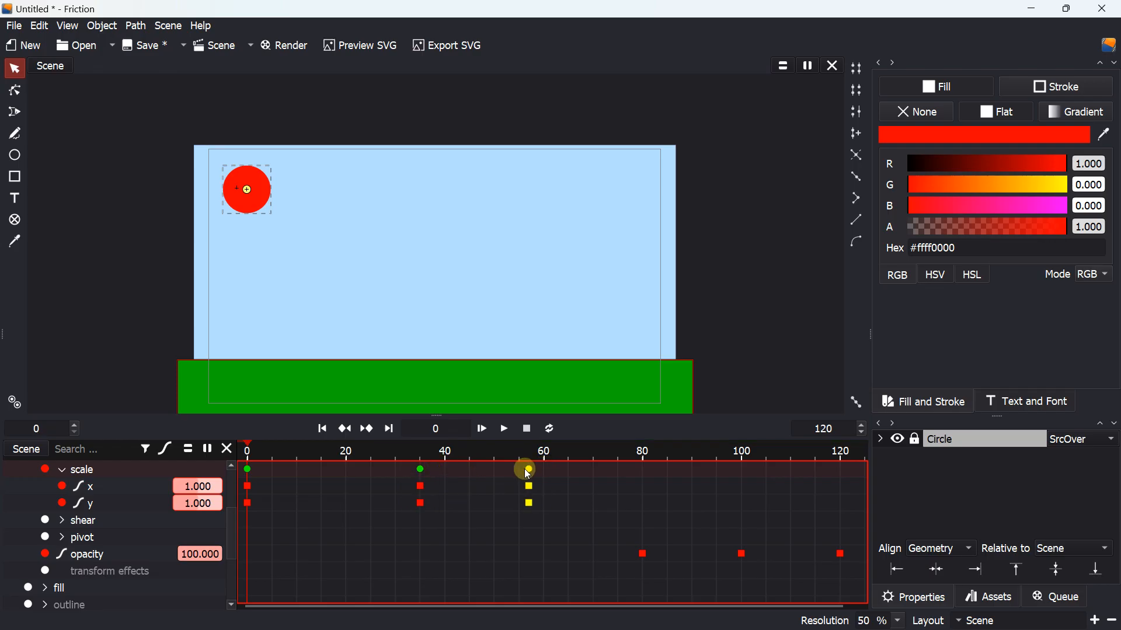
{"action": "left_click_drag", "start_coordinate": [553, 530], "coordinate": [420, 469]}
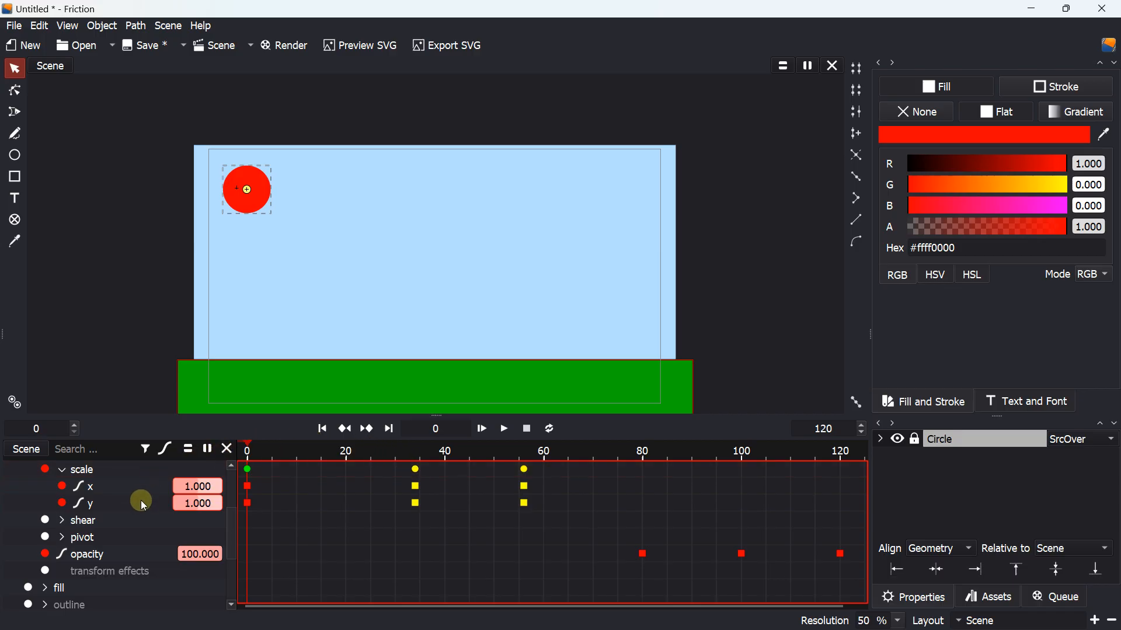
Examine the animatable properties of the circle and of the ground and sky rectangles, and collapse all the layers.
{"action": "scroll", "coordinate": [120, 501], "scroll_direction": "down", "scroll_amount": 2}
{"action": "scroll", "coordinate": [117, 493], "scroll_direction": "down", "scroll_amount": 4}
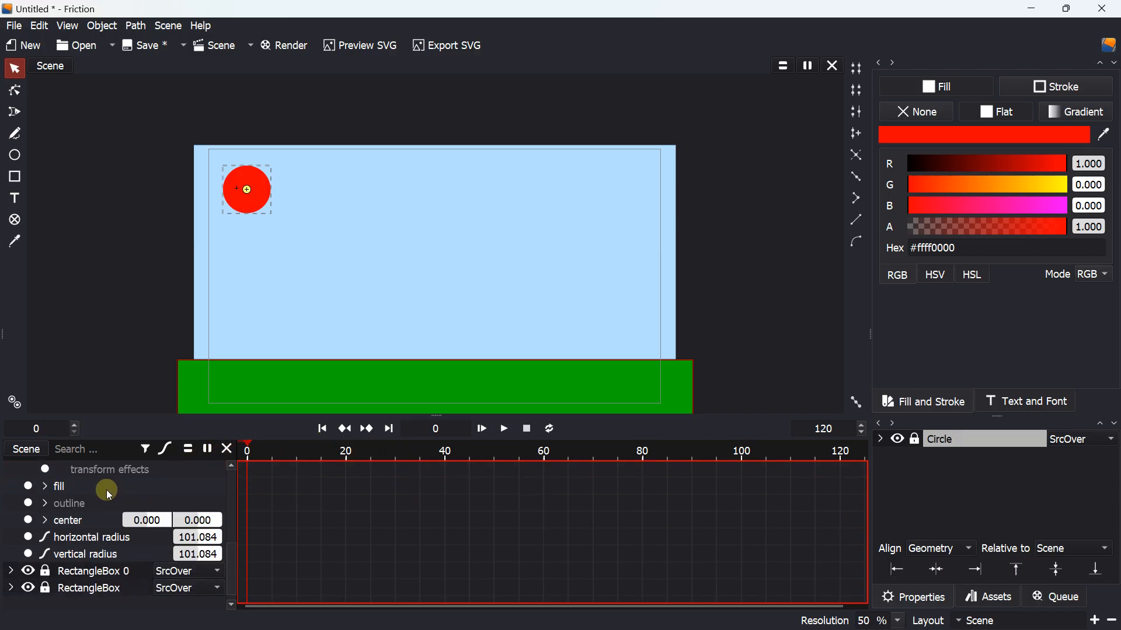
{"action": "scroll", "coordinate": [76, 513], "scroll_direction": "up", "scroll_amount": 9}
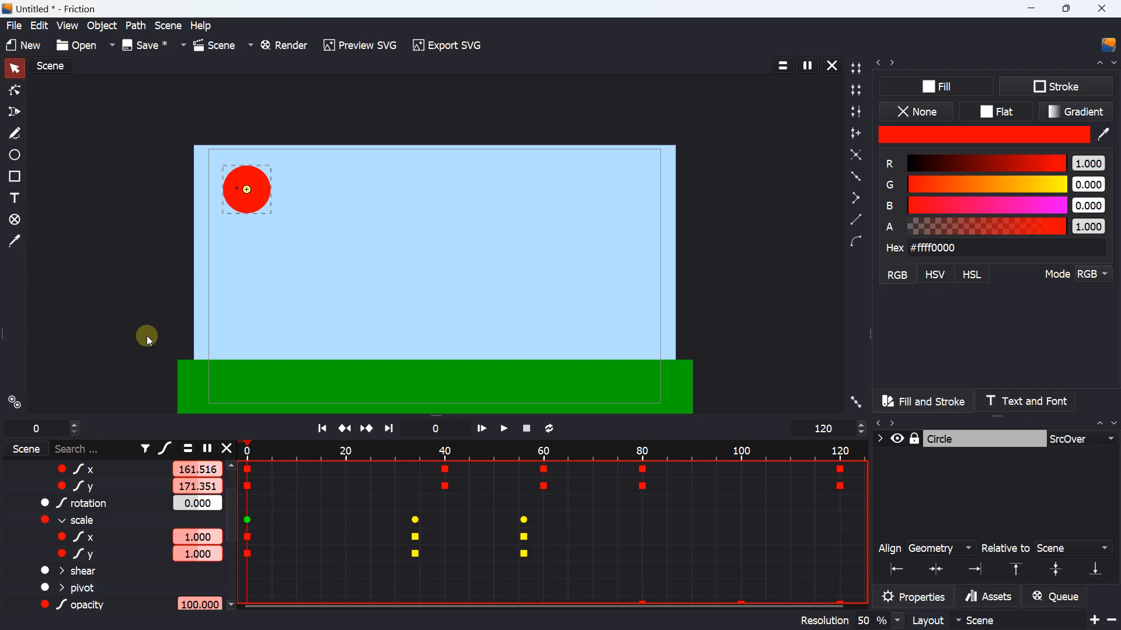
{"action": "scroll", "coordinate": [133, 308], "scroll_direction": "down", "scroll_amount": 2}
{"action": "left_click_drag", "start_coordinate": [132, 310], "coordinate": [176, 279]}
{"action": "scroll", "coordinate": [176, 279], "scroll_direction": "up", "scroll_amount": 2}
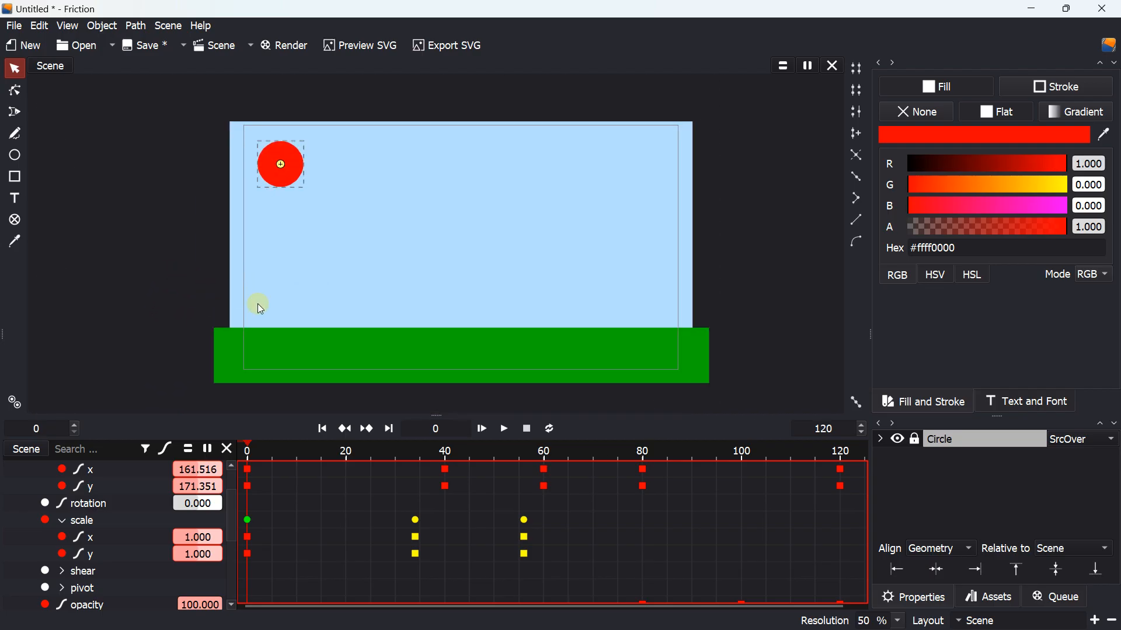
{"action": "left_click", "coordinate": [268, 342]}
{"action": "scroll", "coordinate": [75, 509], "scroll_direction": "up", "scroll_amount": 3}
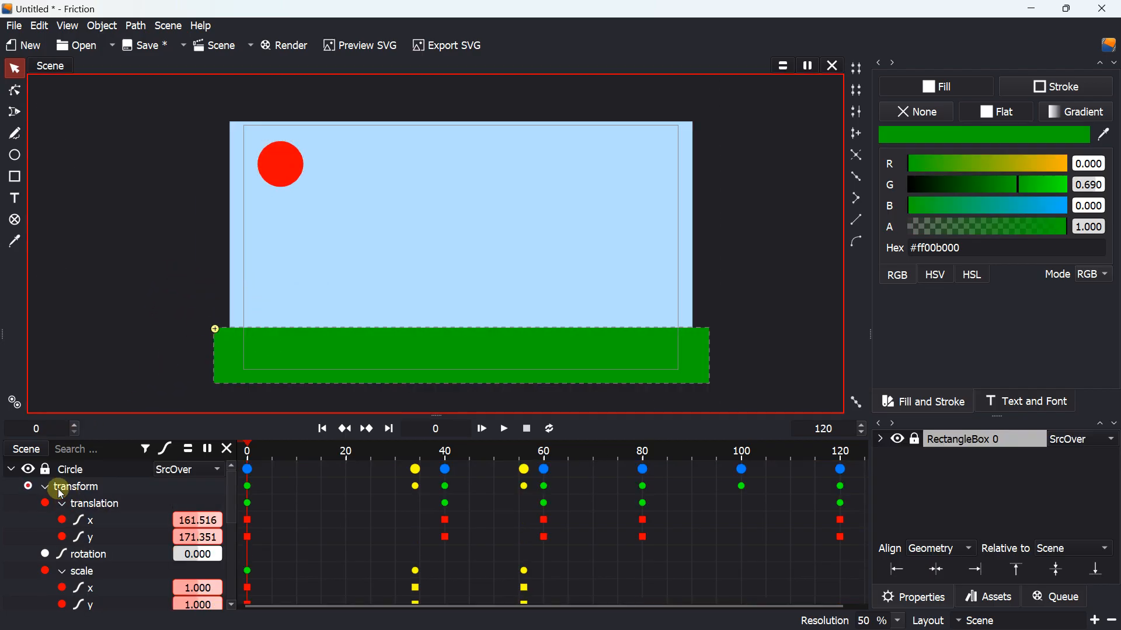
{"action": "left_click", "coordinate": [11, 469]}
{"action": "left_click", "coordinate": [12, 504]}
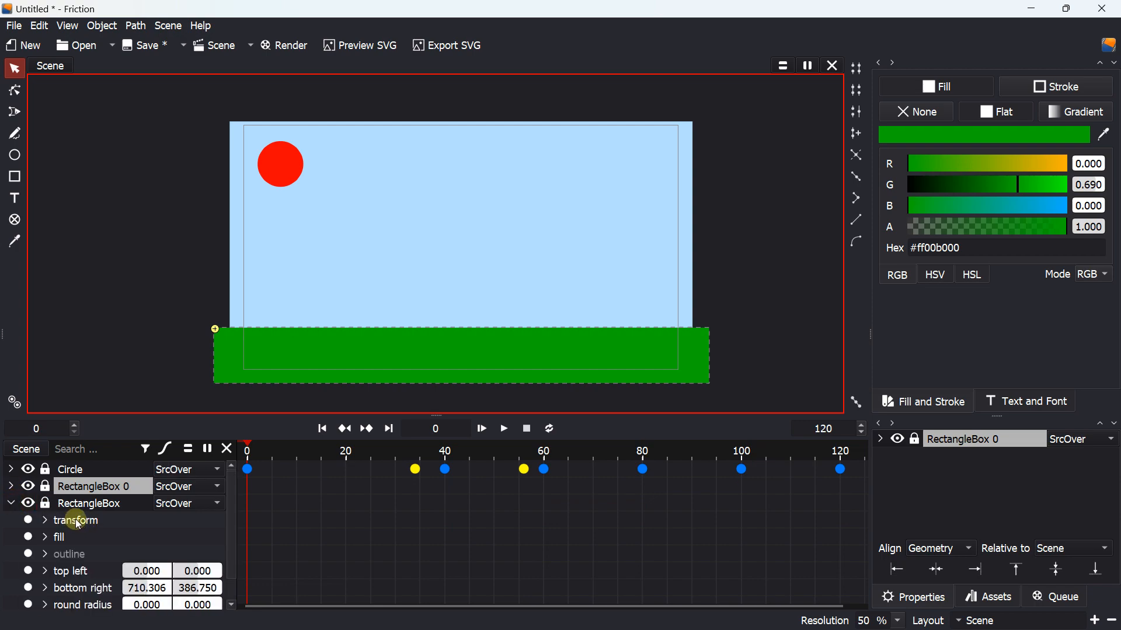
{"action": "scroll", "coordinate": [80, 528], "scroll_direction": "down", "scroll_amount": 1}
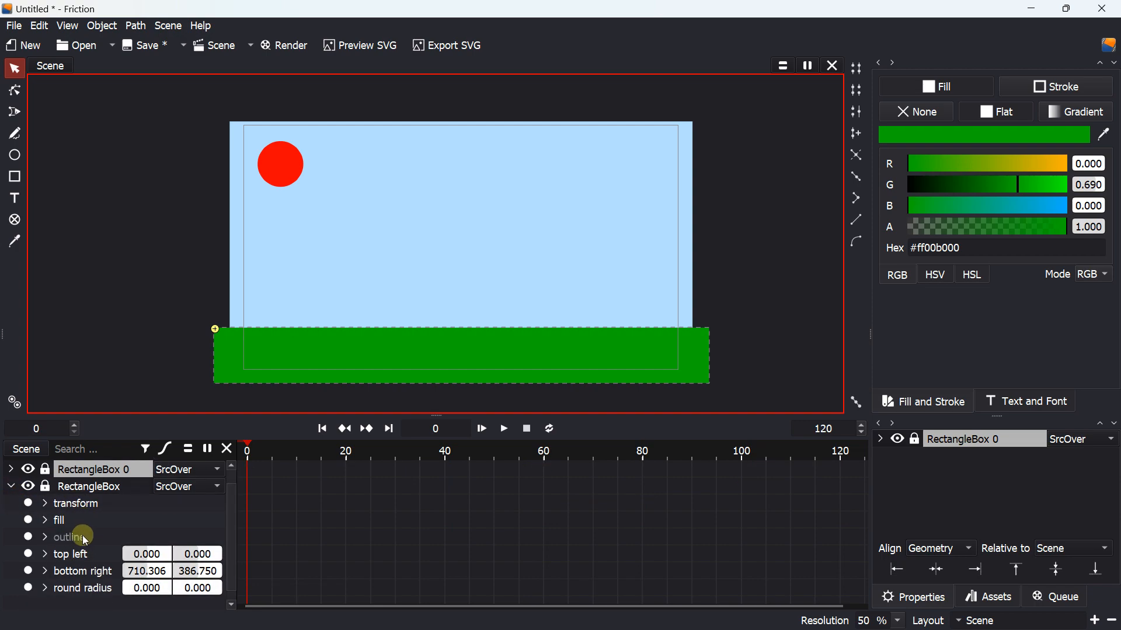
{"action": "scroll", "coordinate": [76, 494], "scroll_direction": "up", "scroll_amount": 1}
{"action": "left_click", "coordinate": [12, 486]}
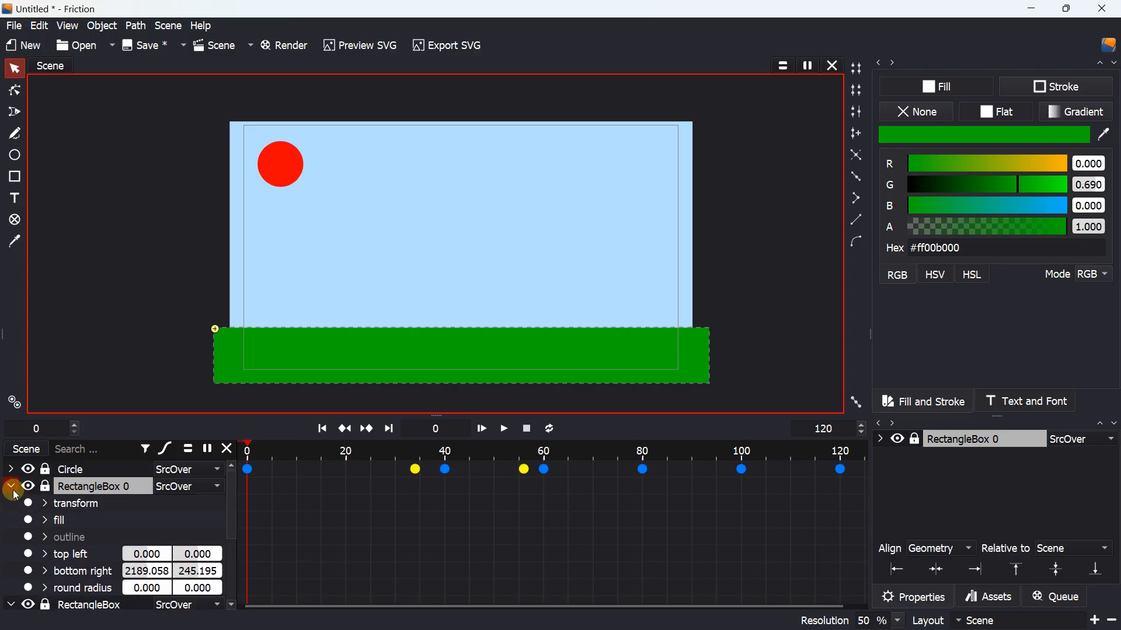
{"action": "left_click", "coordinate": [12, 487]}
{"action": "left_click", "coordinate": [12, 503]}
{"action": "left_click", "coordinate": [164, 263]}
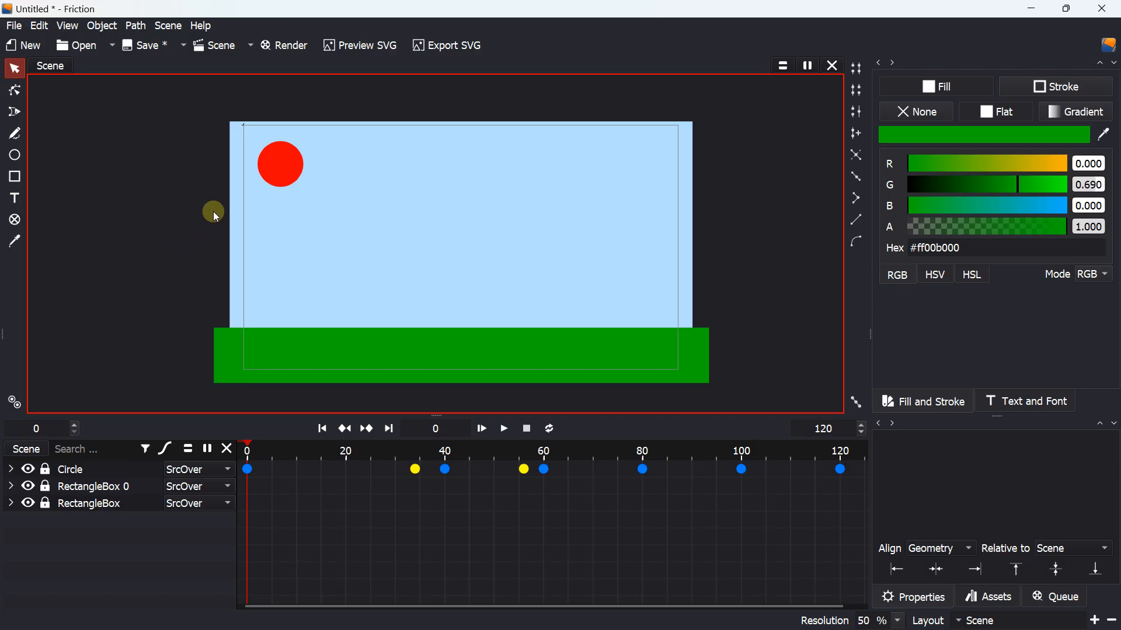
Review the raster effects available for the circle without applying any, and deselect the circle.
{"action": "scroll", "coordinate": [220, 195], "scroll_direction": "up", "scroll_amount": 5}
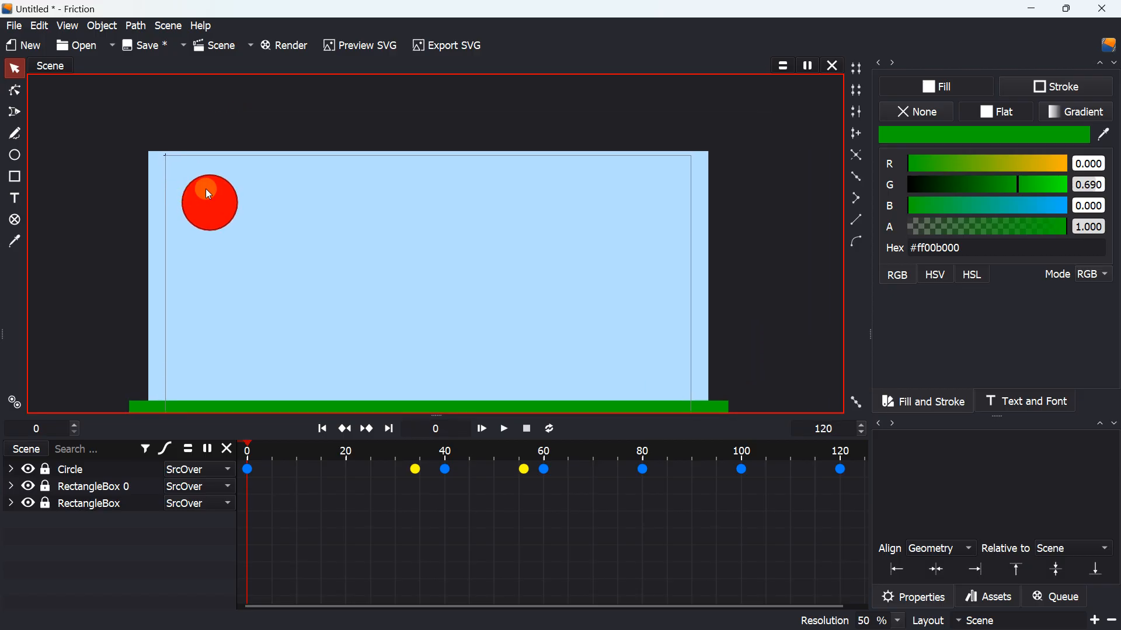
{"action": "left_click", "coordinate": [208, 194]}
{"action": "right_click", "coordinate": [216, 191]}
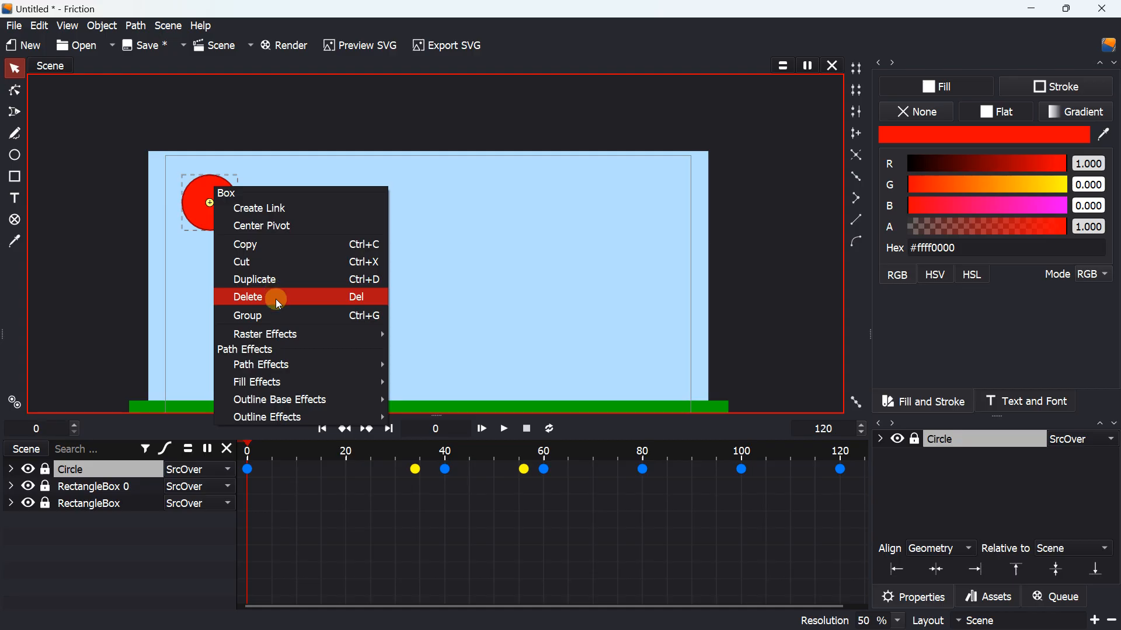
{"action": "mouse_move", "coordinate": [275, 342]}
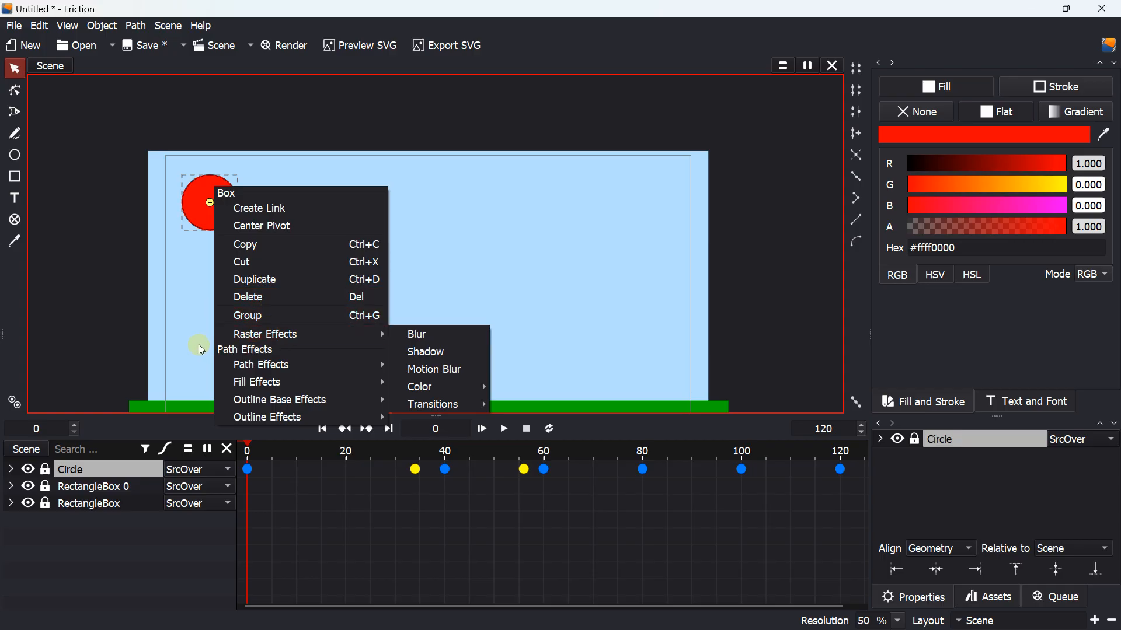
{"action": "left_click", "coordinate": [130, 333]}
{"action": "left_click_drag", "start_coordinate": [142, 294], "coordinate": [137, 278]}
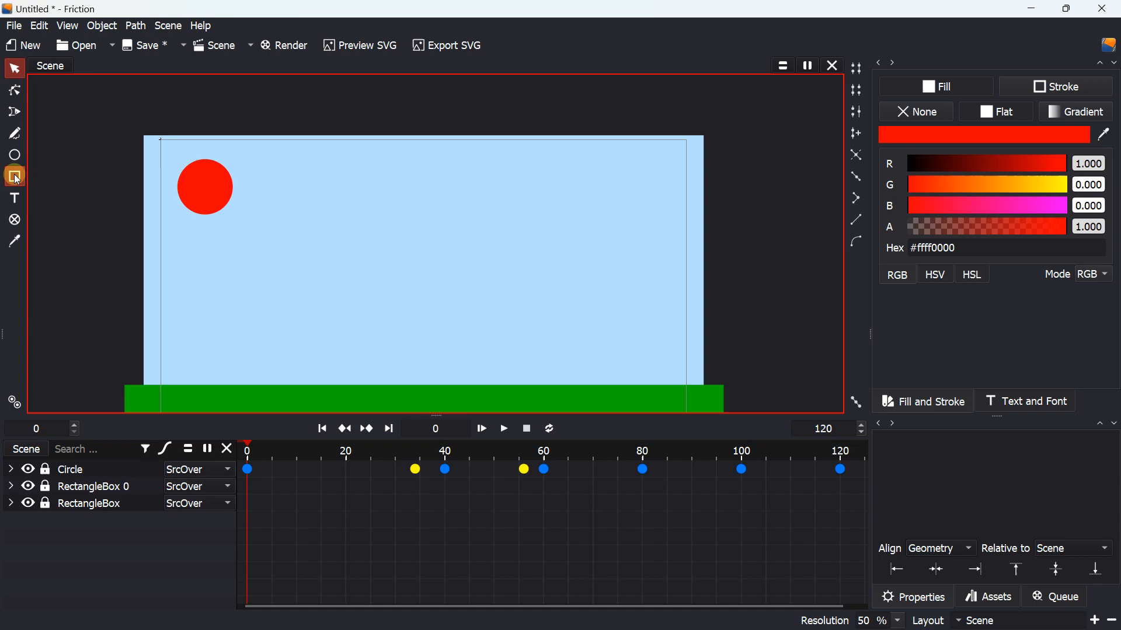
Draw an open wavy path rising from the middle of the sky to its upper-right corner.
{"action": "left_click", "coordinate": [19, 117]}
{"action": "left_click", "coordinate": [329, 256]}
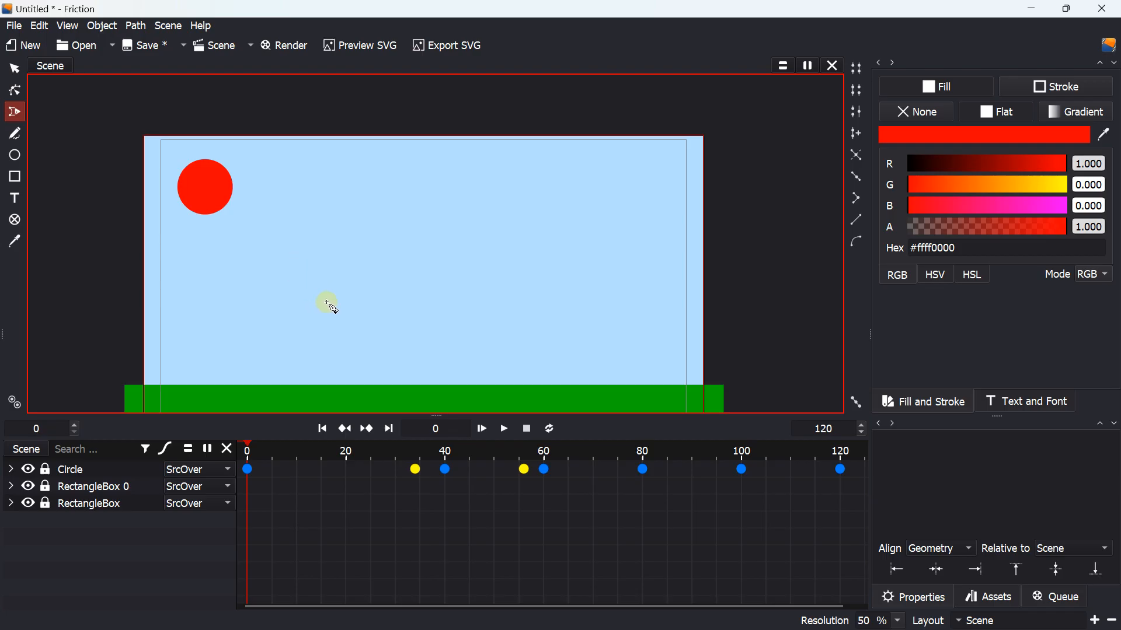
{"action": "left_click", "coordinate": [307, 301]}
{"action": "left_click_drag", "start_coordinate": [428, 246], "coordinate": [493, 283]}
{"action": "left_click_drag", "start_coordinate": [548, 198], "coordinate": [663, 142]}
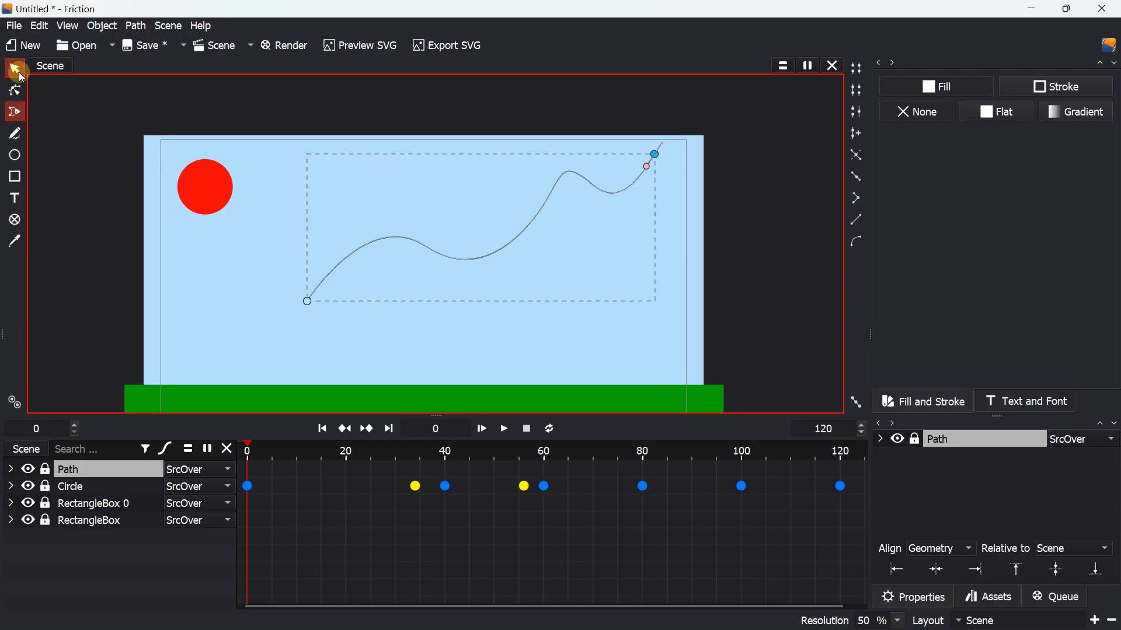
Give the path a flat blue stroke #ff000cff with width 60.1, and move it down and left in the sky.
{"action": "left_click", "coordinate": [18, 71]}
{"action": "left_click", "coordinate": [1035, 87]}
{"action": "left_click", "coordinate": [974, 111]}
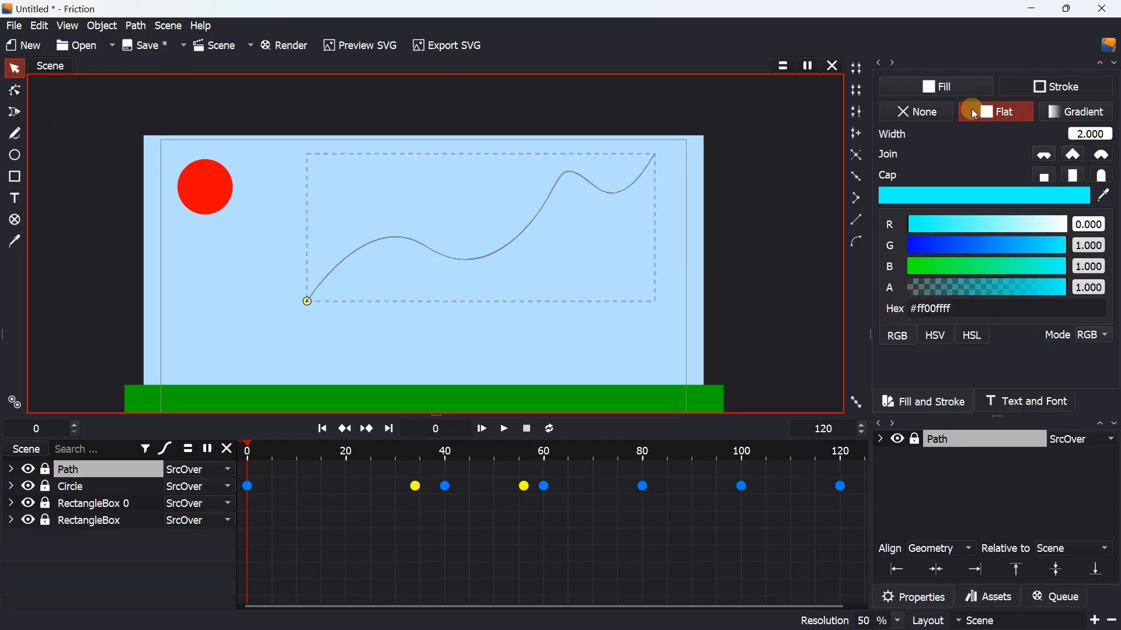
{"action": "left_click_drag", "start_coordinate": [1069, 134], "coordinate": [1079, 134]}
{"action": "left_click_drag", "start_coordinate": [987, 245], "coordinate": [911, 246]}
{"action": "left_click", "coordinate": [523, 215]}
{"action": "mouse_move", "coordinate": [523, 215]}
{"action": "left_mouse_down"}
{"action": "mouse_move", "coordinate": [515, 240]}
{"action": "mouse_move", "coordinate": [348, 320]}
{"action": "mouse_move", "coordinate": [418, 310]}
{"action": "mouse_move", "coordinate": [390, 326]}
{"action": "mouse_move", "coordinate": [368, 307]}
{"action": "mouse_move", "coordinate": [403, 296]}
{"action": "left_mouse_up"}
Reshape the blue path by moving its end point to the sky's lower-right edge and adjusting its middle points and curve handles.
{"action": "left_click", "coordinate": [24, 96]}
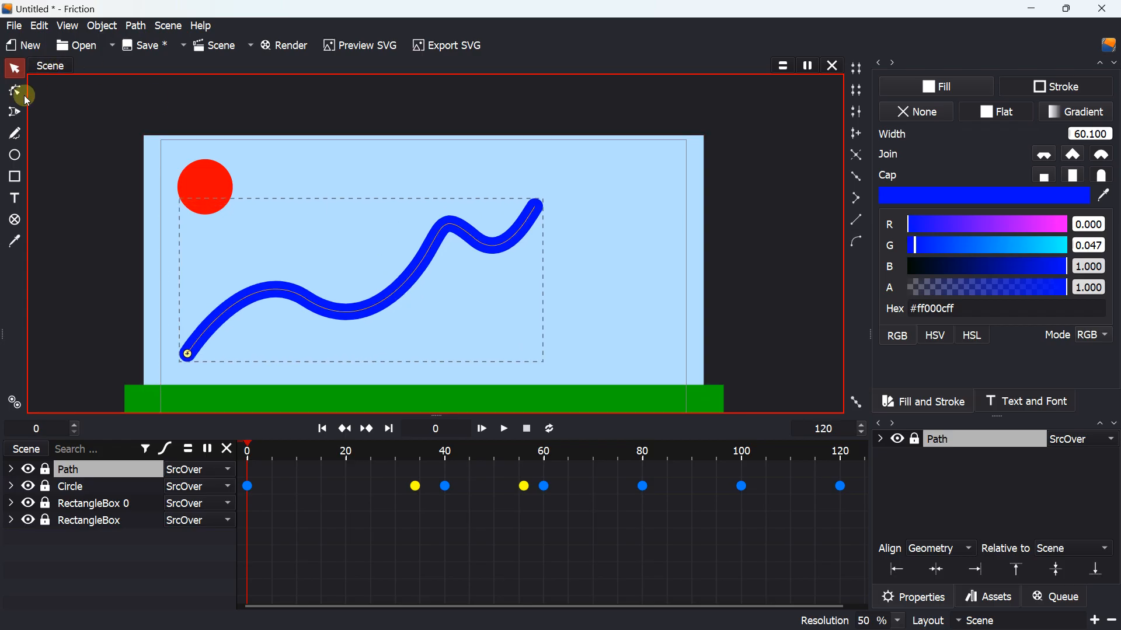
{"action": "left_click", "coordinate": [536, 208]}
{"action": "mouse_move", "coordinate": [536, 208]}
{"action": "left_mouse_down"}
{"action": "mouse_move", "coordinate": [650, 260]}
{"action": "mouse_move", "coordinate": [713, 364]}
{"action": "mouse_move", "coordinate": [675, 318]}
{"action": "mouse_move", "coordinate": [656, 130]}
{"action": "left_mouse_up"}
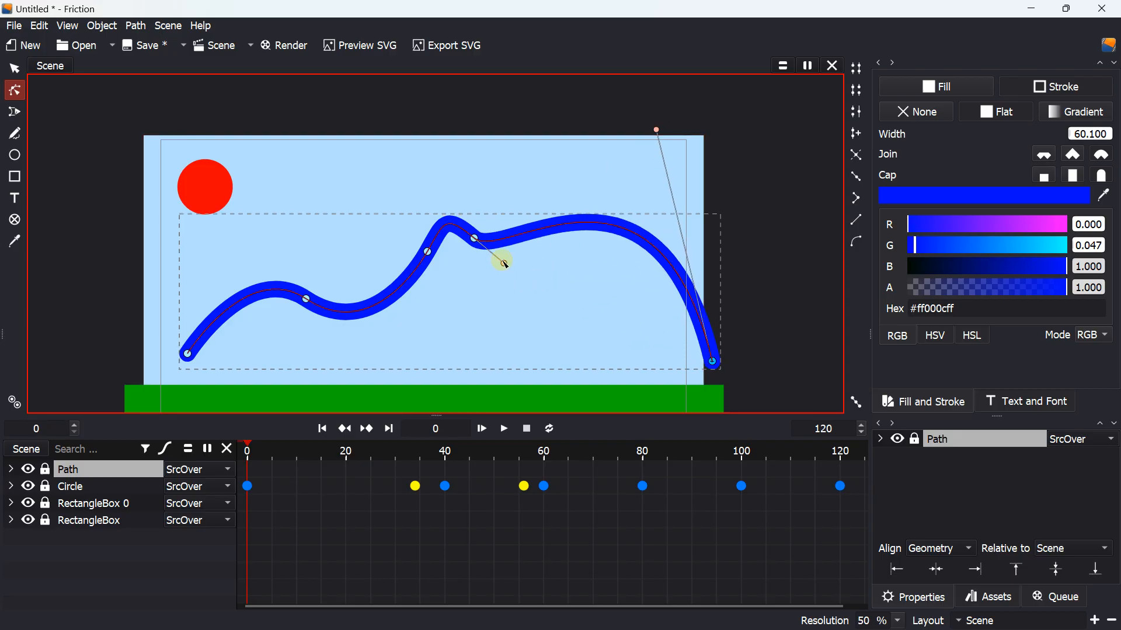
{"action": "left_click", "coordinate": [475, 239]}
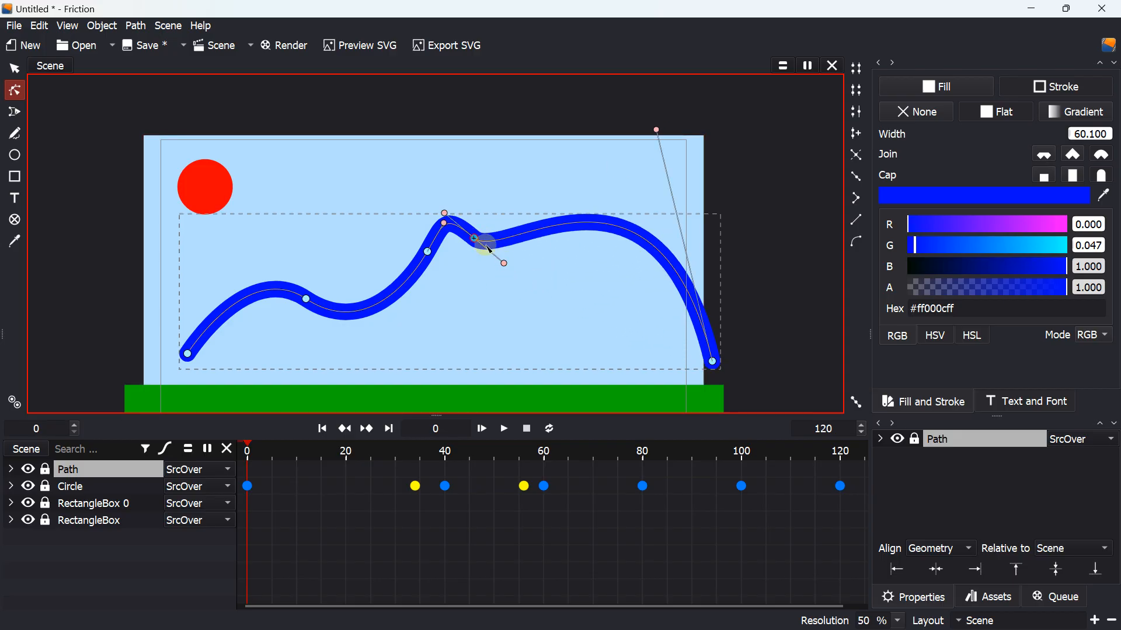
{"action": "left_click_drag", "start_coordinate": [507, 265], "coordinate": [527, 325]}
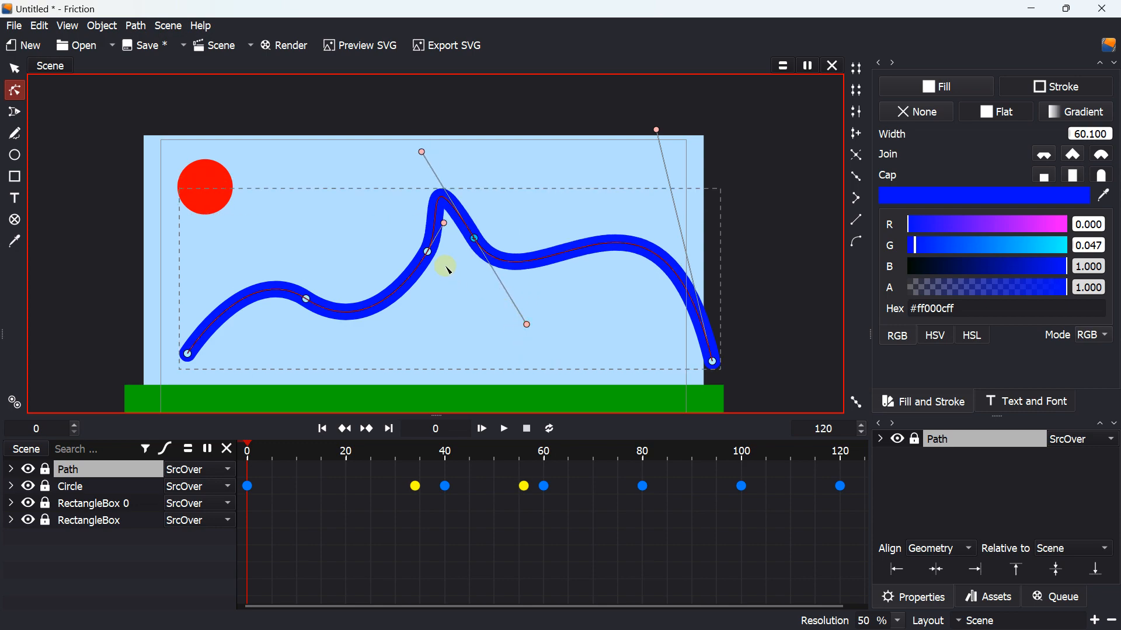
{"action": "left_click_drag", "start_coordinate": [429, 254], "coordinate": [395, 266]}
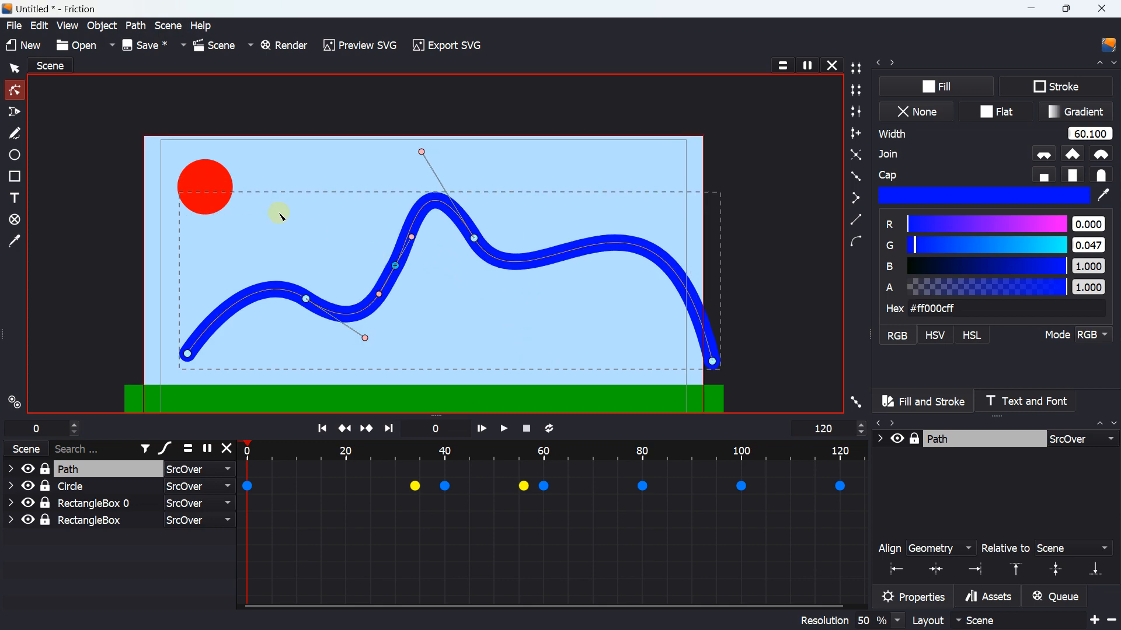
{"action": "left_click", "coordinate": [184, 238]}
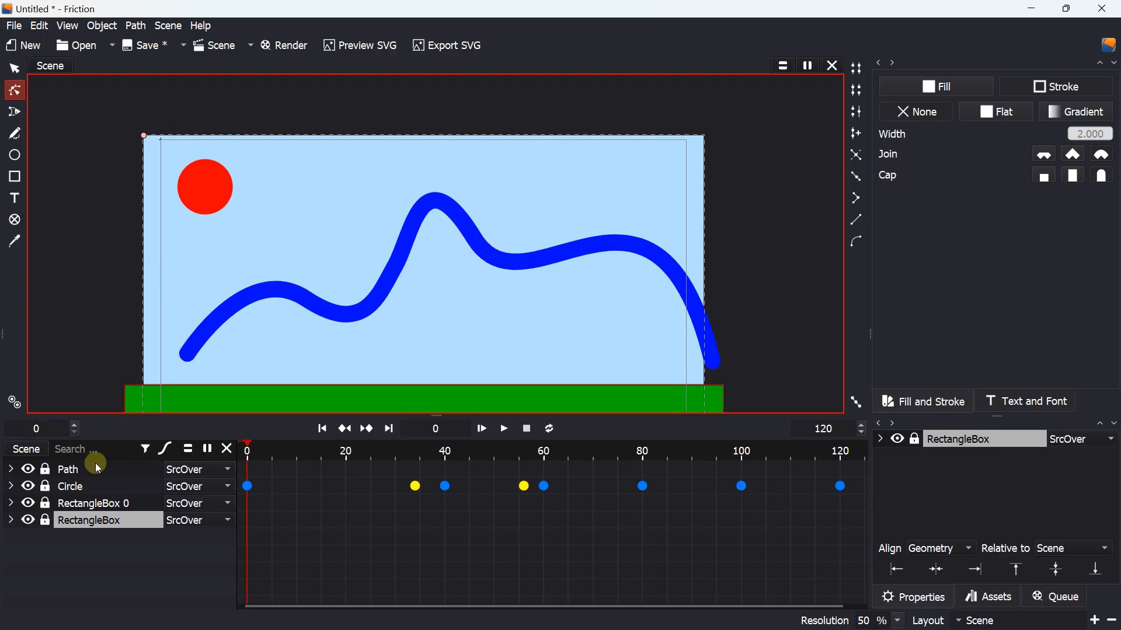
Keyframe the blue path's shape at frame 0 and raise its second point to alter the curve at frame 20.
{"action": "left_click", "coordinate": [53, 472]}
{"action": "left_click", "coordinate": [10, 470]}
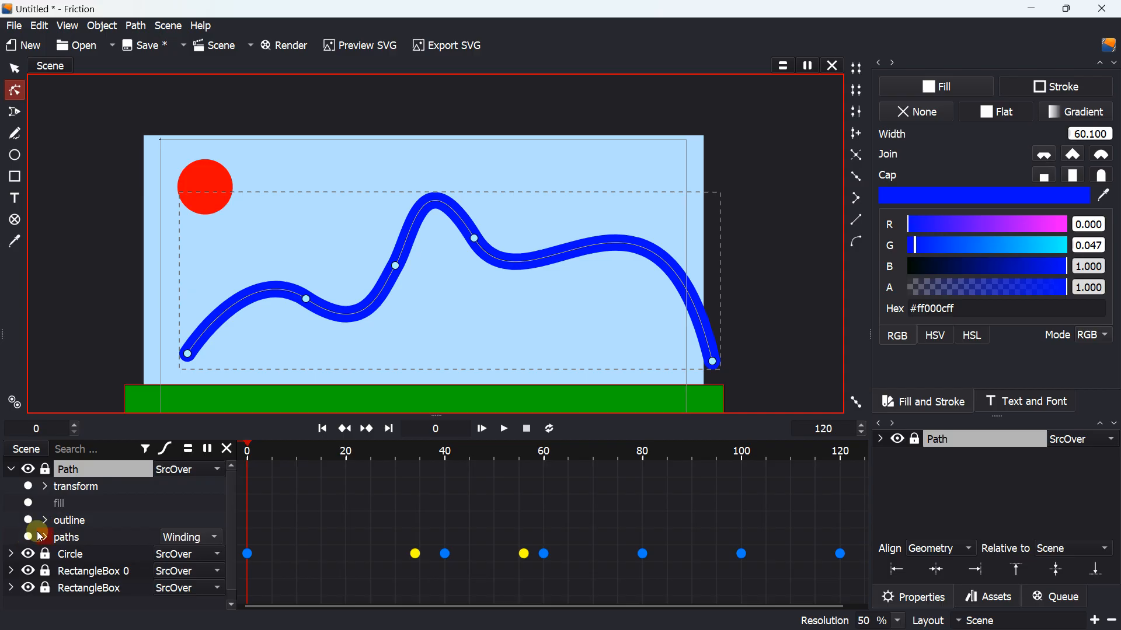
{"action": "left_click", "coordinate": [28, 537]}
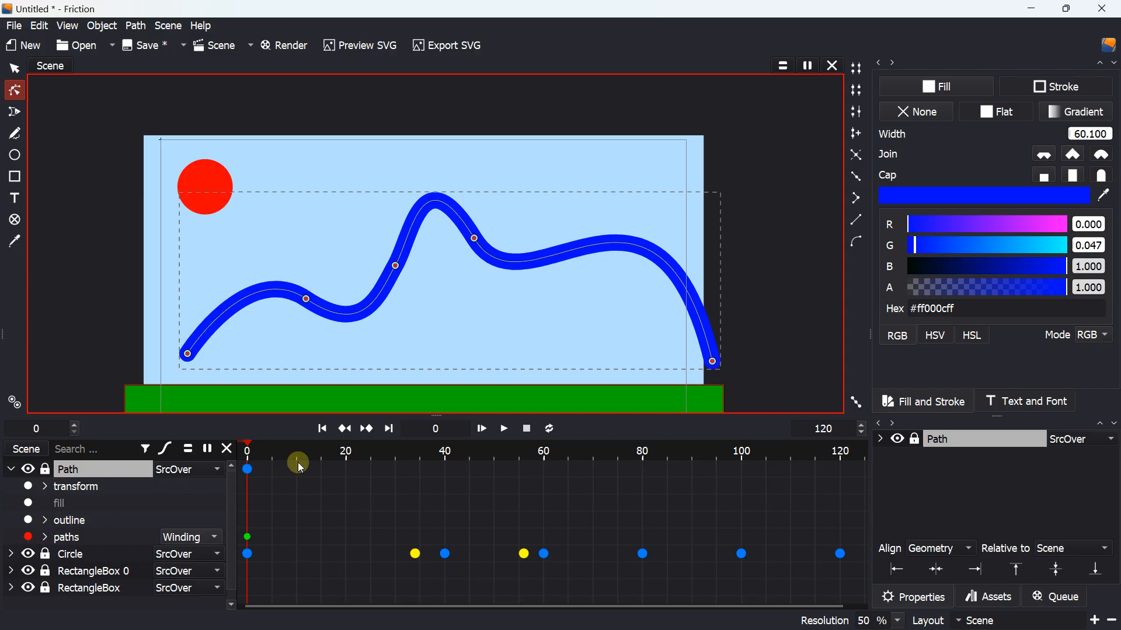
{"action": "left_click_drag", "start_coordinate": [250, 447], "coordinate": [348, 448]}
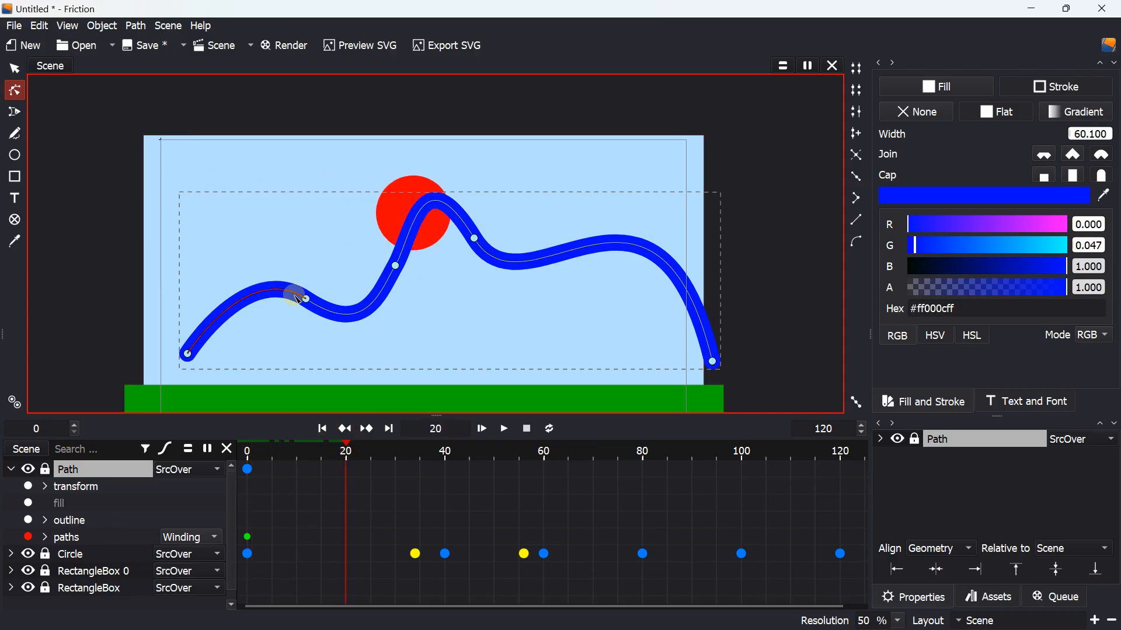
{"action": "left_click_drag", "start_coordinate": [306, 299], "coordinate": [288, 240]}
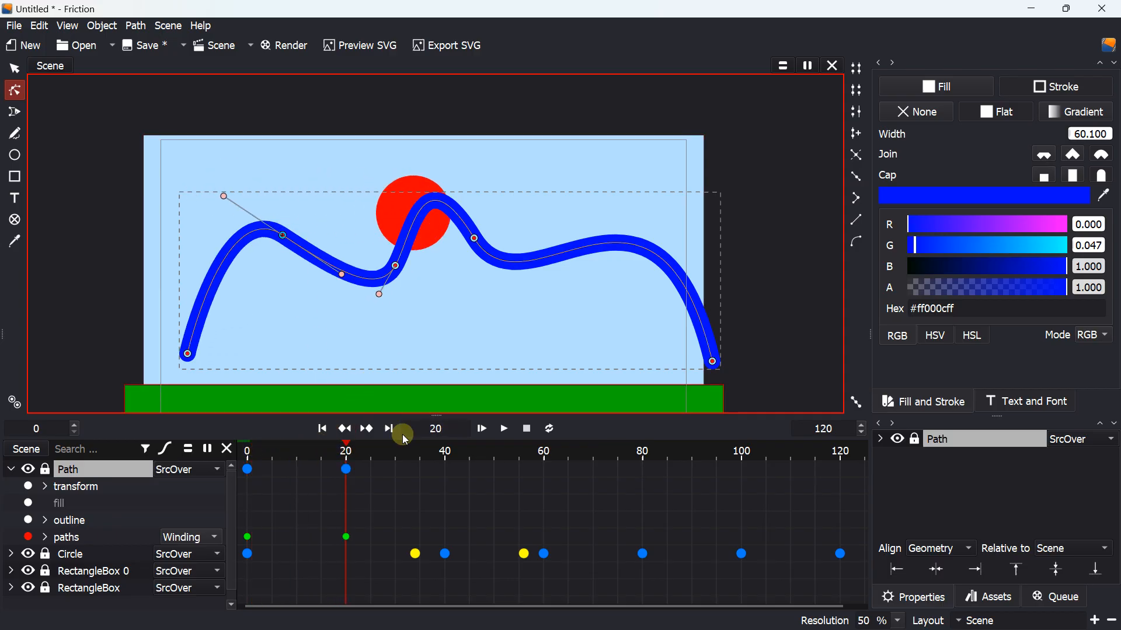
Keyframe a new path shape at frame 60, moving the fourth point up and right and the third point to the right.
{"action": "left_click_drag", "start_coordinate": [347, 450], "coordinate": [538, 443]}
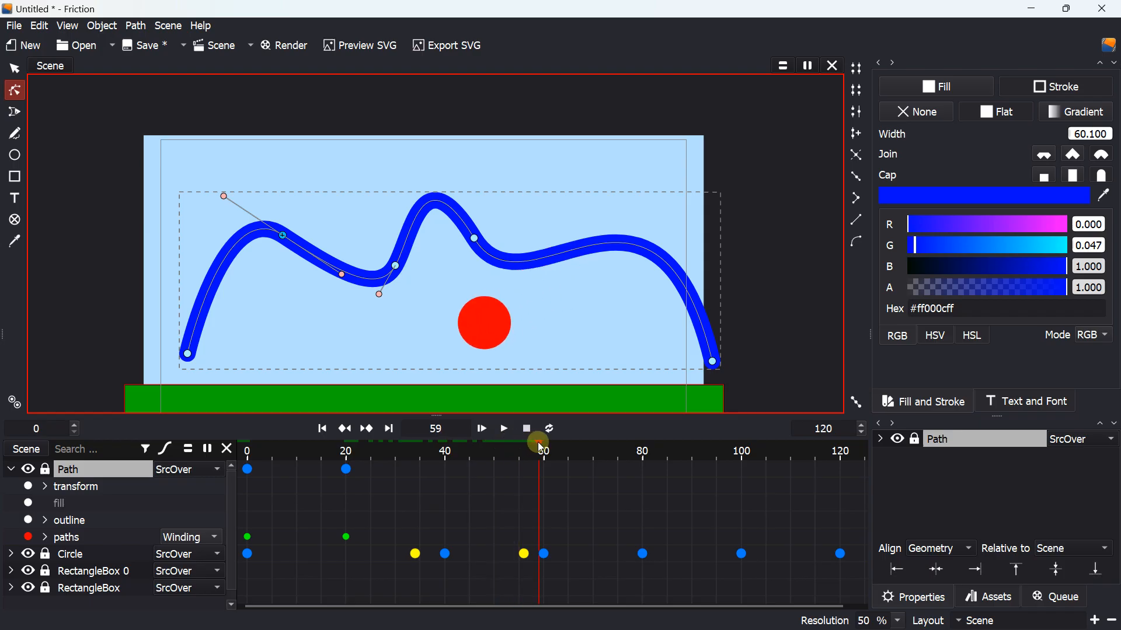
{"action": "left_click", "coordinate": [467, 210]}
{"action": "left_click_drag", "start_coordinate": [473, 235], "coordinate": [539, 194]}
{"action": "left_click_drag", "start_coordinate": [397, 267], "coordinate": [515, 236]}
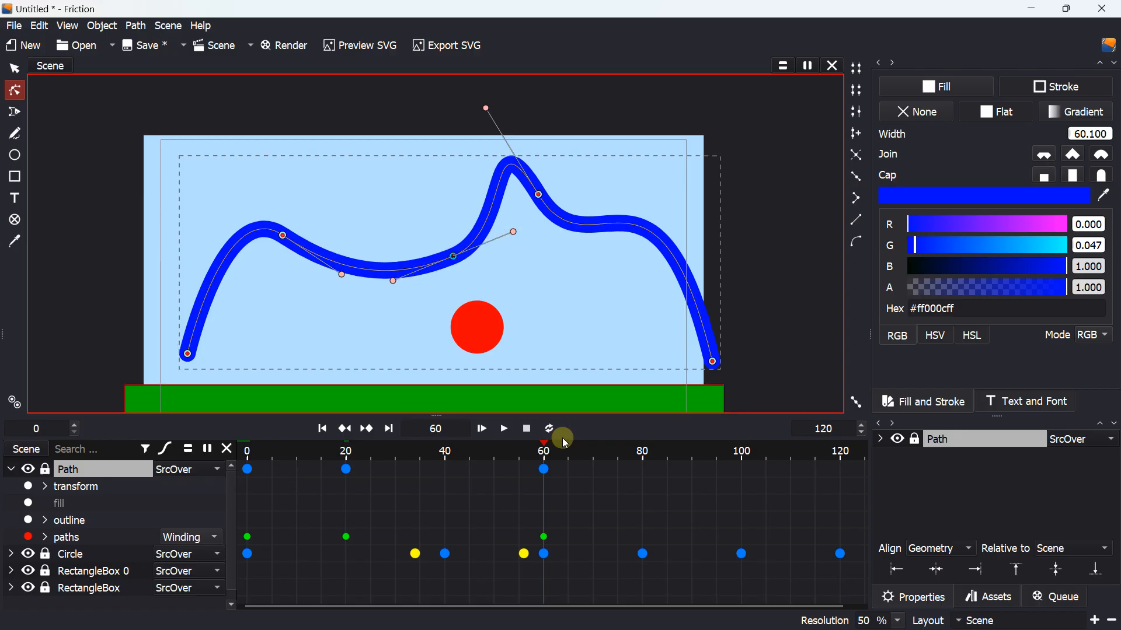
Keyframe the path's shape at frame 100, lowering the second and third points and moving the fourth point down and right.
{"action": "left_click_drag", "start_coordinate": [546, 451], "coordinate": [742, 454]}
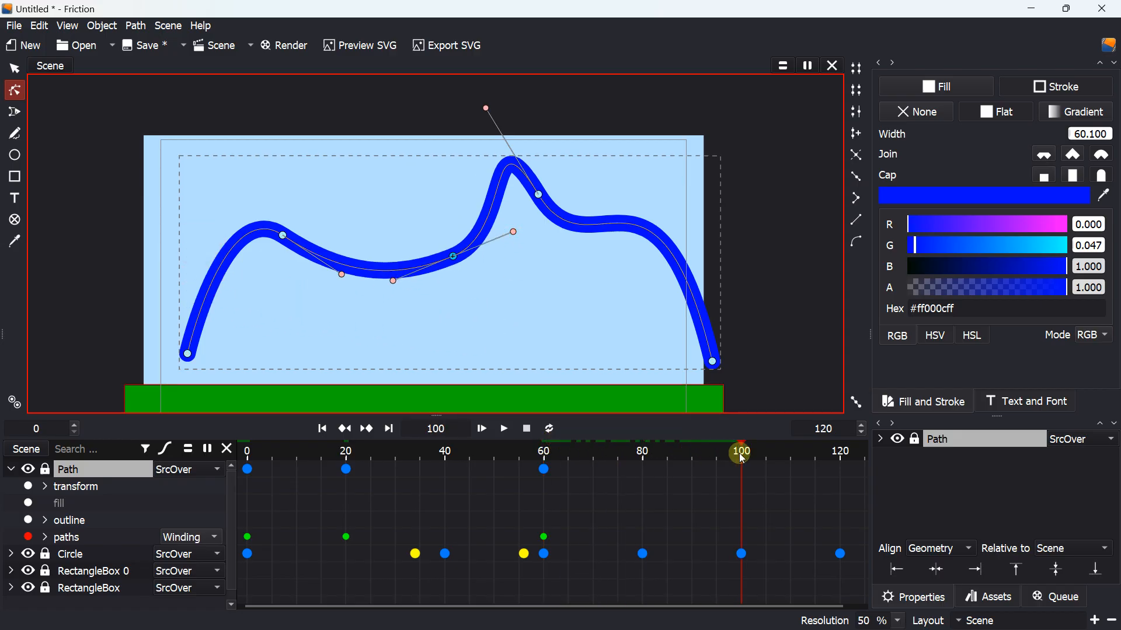
{"action": "left_click_drag", "start_coordinate": [454, 256], "coordinate": [452, 316]}
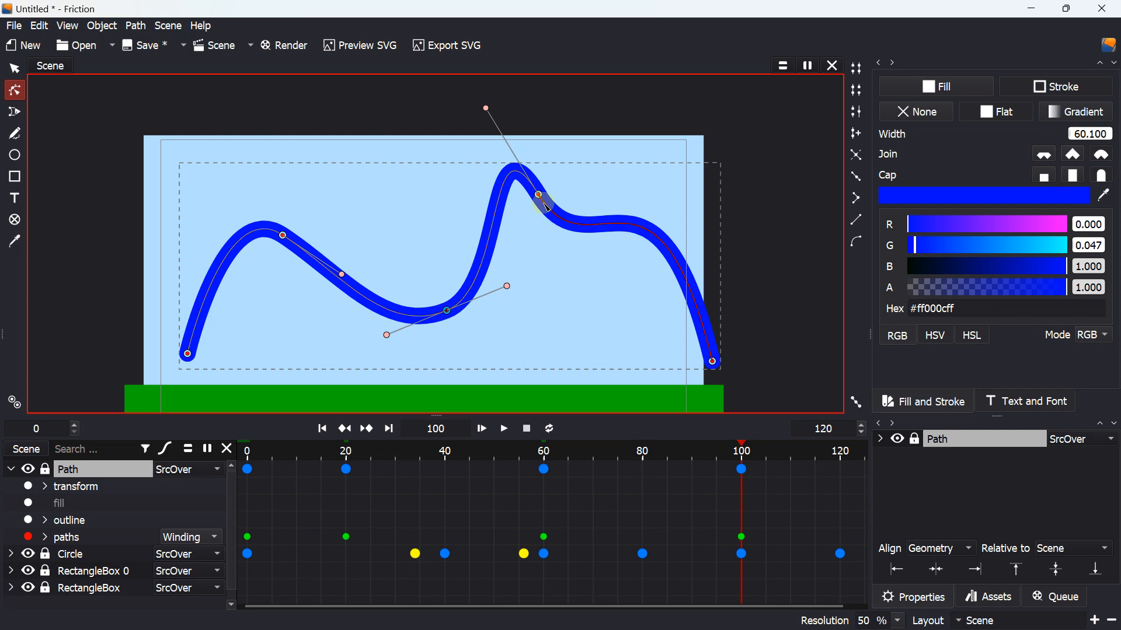
{"action": "left_click_drag", "start_coordinate": [539, 194], "coordinate": [577, 244]}
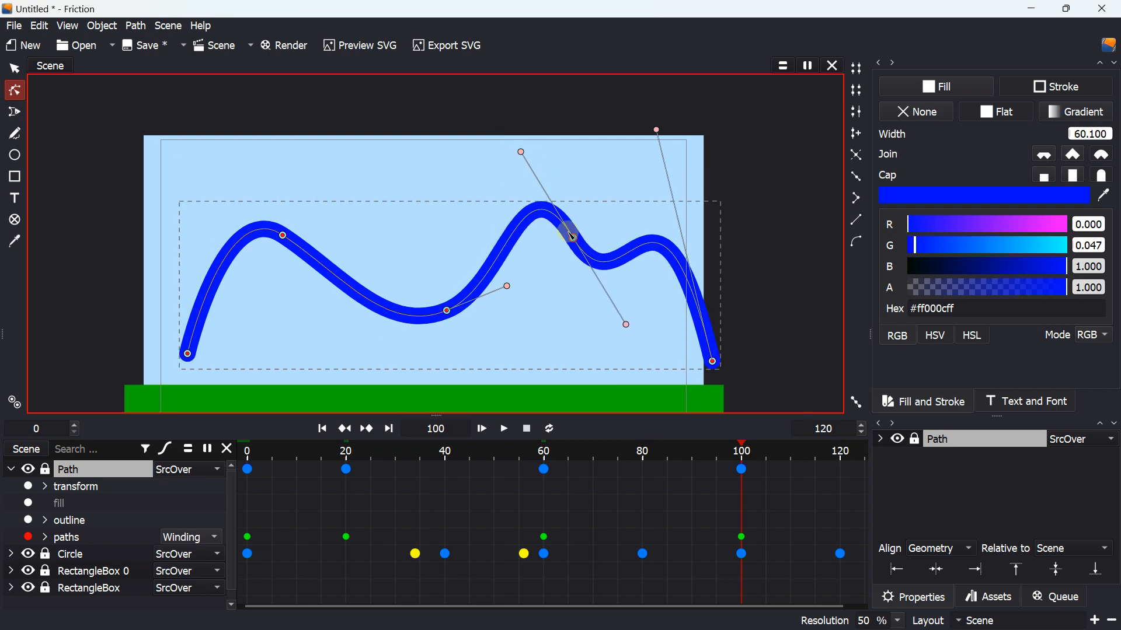
{"action": "left_click_drag", "start_coordinate": [283, 235], "coordinate": [280, 258]}
Keyframe the path's shape at frame 120 by adjusting the curve handles of its last two points and moving the third point left.
{"action": "left_click_drag", "start_coordinate": [740, 445], "coordinate": [840, 445]}
{"action": "left_click", "coordinate": [714, 361]}
{"action": "left_click_drag", "start_coordinate": [657, 130], "coordinate": [675, 235]}
{"action": "left_click_drag", "start_coordinate": [630, 336], "coordinate": [422, 319]}
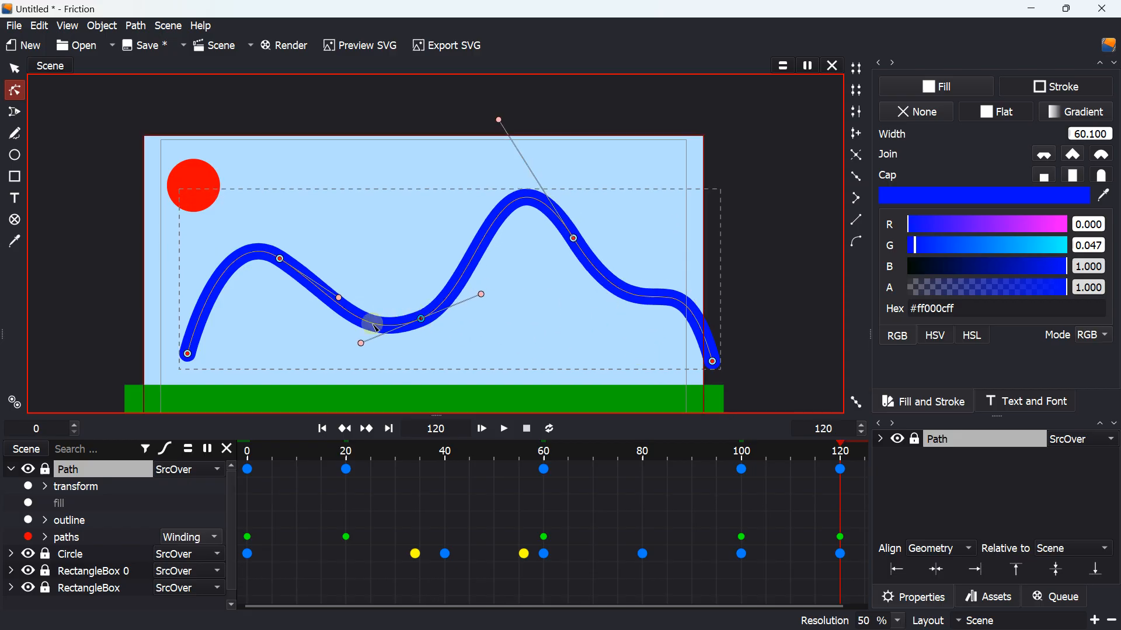
Play the animation from the first frame to review the blue path's changing shape.
{"action": "left_click", "coordinate": [322, 429]}
{"action": "left_click", "coordinate": [507, 428]}
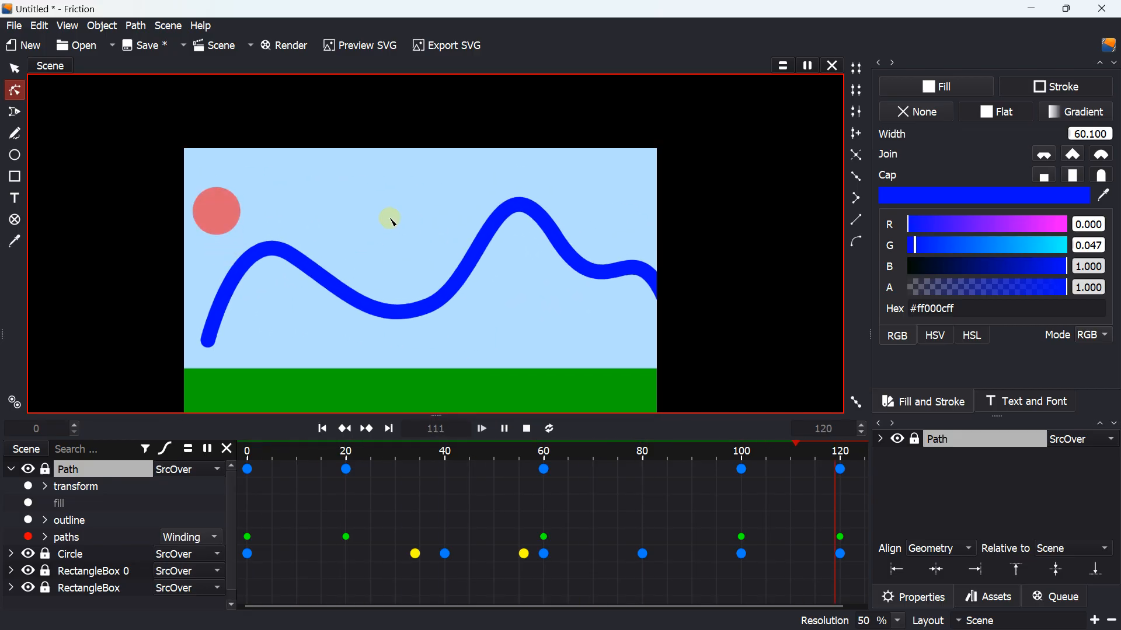
Delete the blue path, red circle, sky rectangle and green ground rectangle to empty the scene.
{"action": "left_click", "coordinate": [14, 69]}
{"action": "left_click_drag", "start_coordinate": [226, 307], "coordinate": [251, 293]}
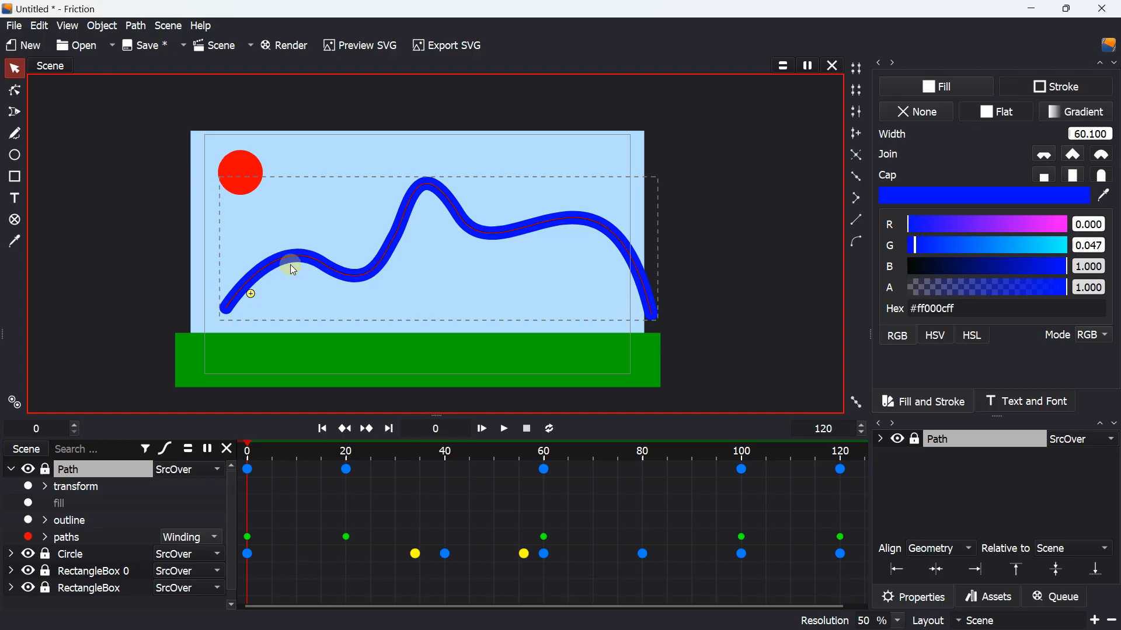
{"action": "key", "text": "Delete"}
{"action": "left_click", "coordinate": [251, 171]}
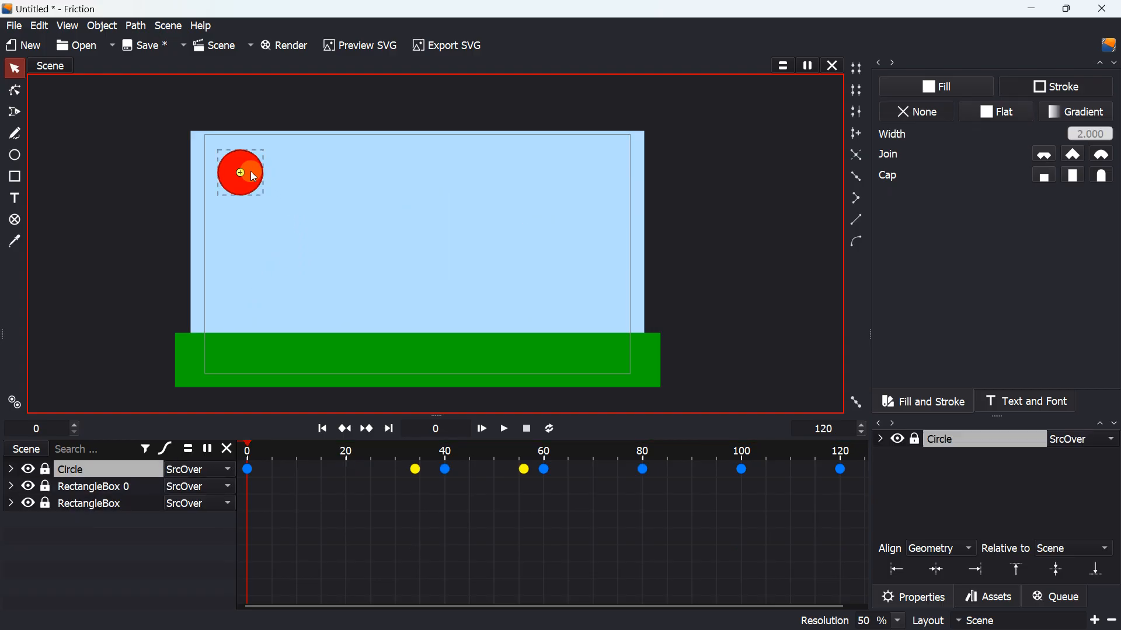
{"action": "key", "text": "Delete"}
{"action": "left_click", "coordinate": [282, 172]}
{"action": "key", "text": "Delete"}
{"action": "left_click", "coordinate": [308, 342]}
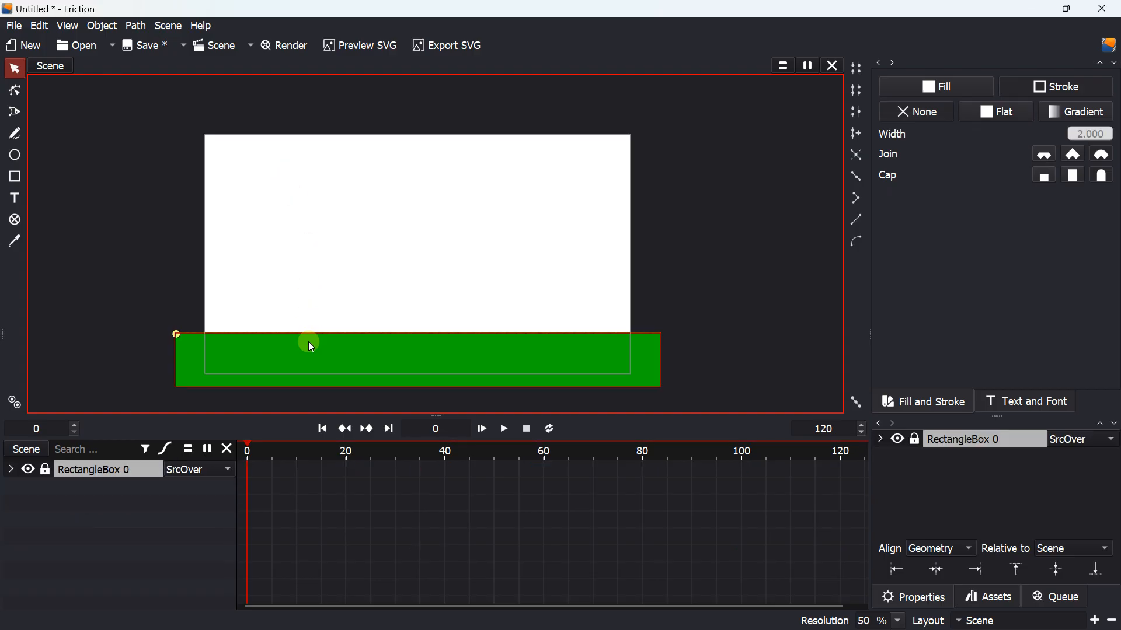
{"action": "key", "text": "Delete"}
{"action": "mouse_move", "coordinate": [186, 147]}
{"action": "left_mouse_down"}
{"action": "mouse_move", "coordinate": [235, 153]}
{"action": "mouse_move", "coordinate": [189, 149]}
{"action": "left_mouse_up"}
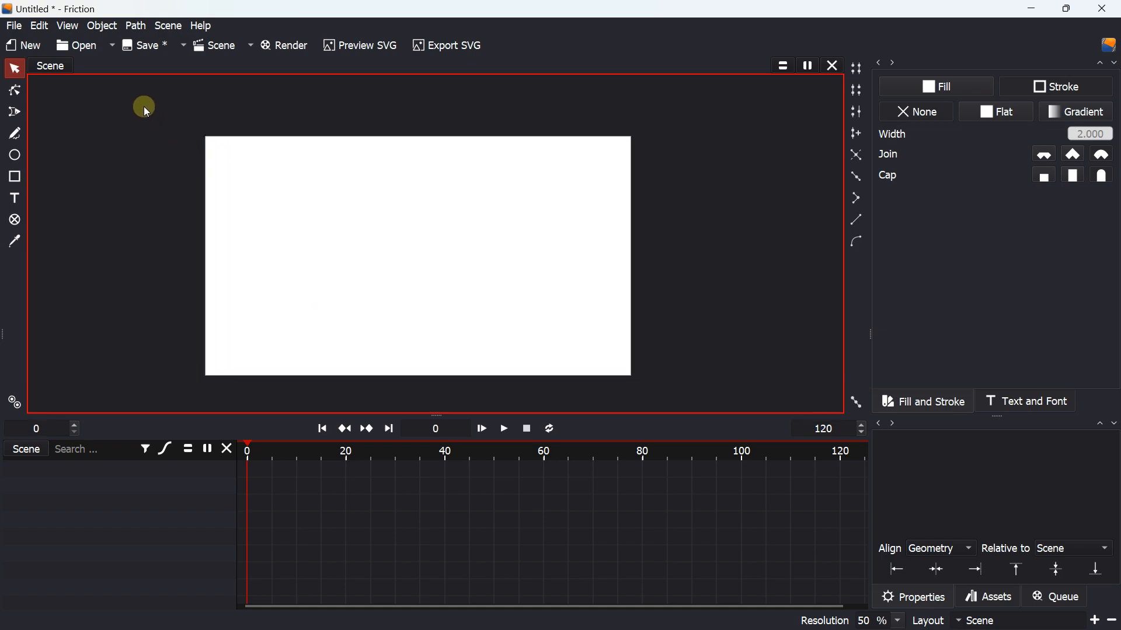